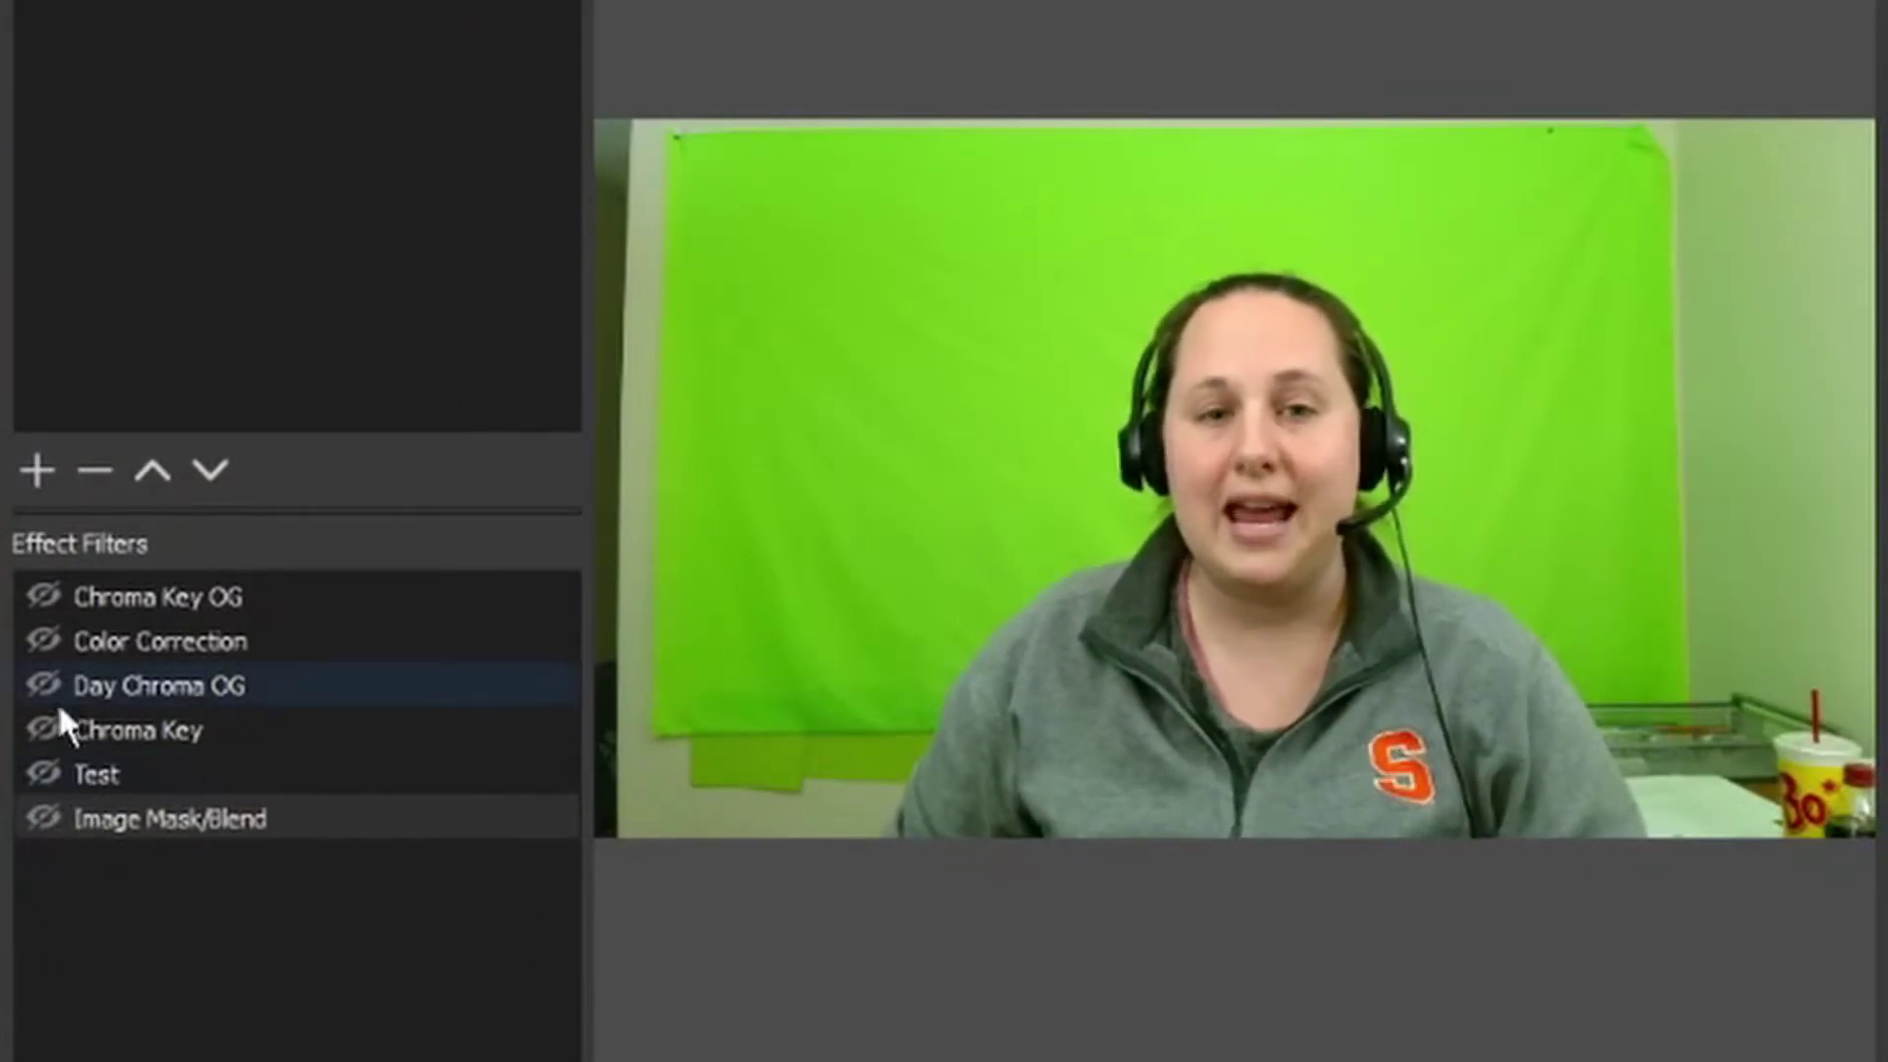
- View the webcam source in the Desktop and Props scenes, and return to the Webcam Record scene
{"action": "left_click", "coordinate": [37, 718]}
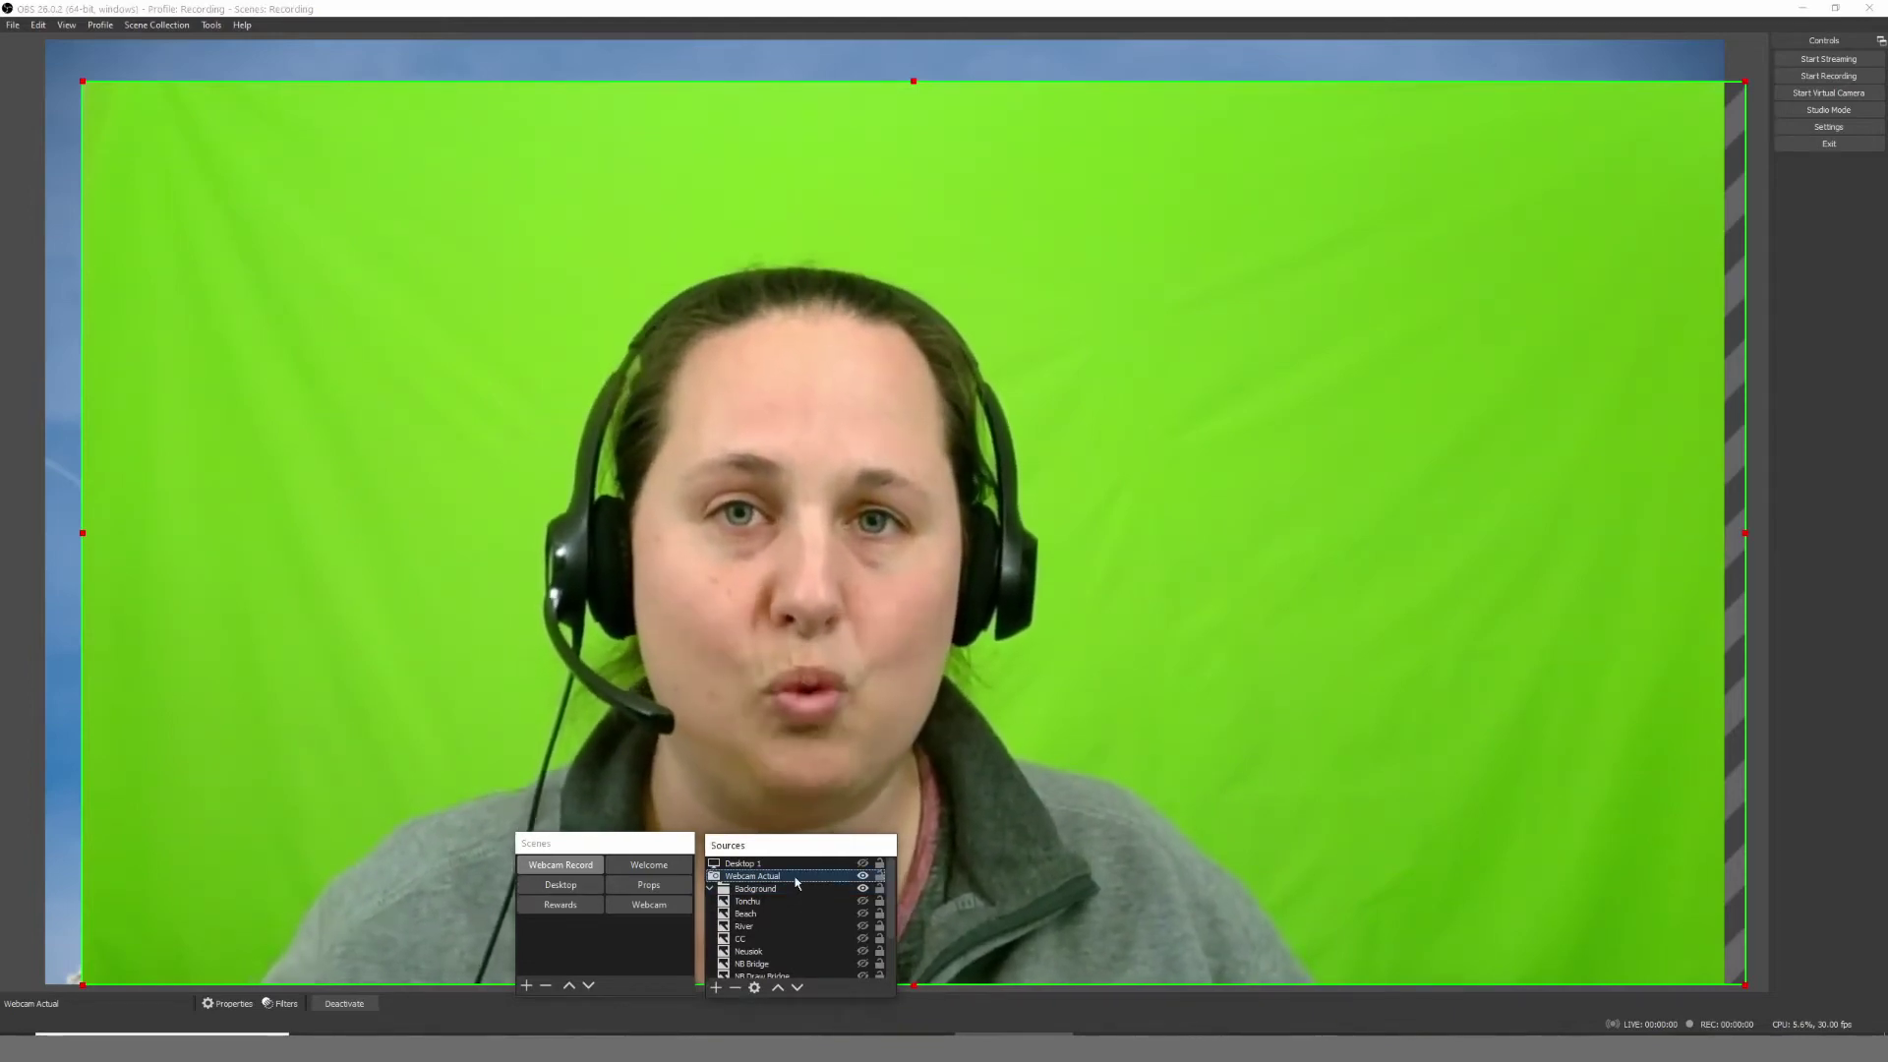
{"action": "left_click", "coordinate": [795, 877]}
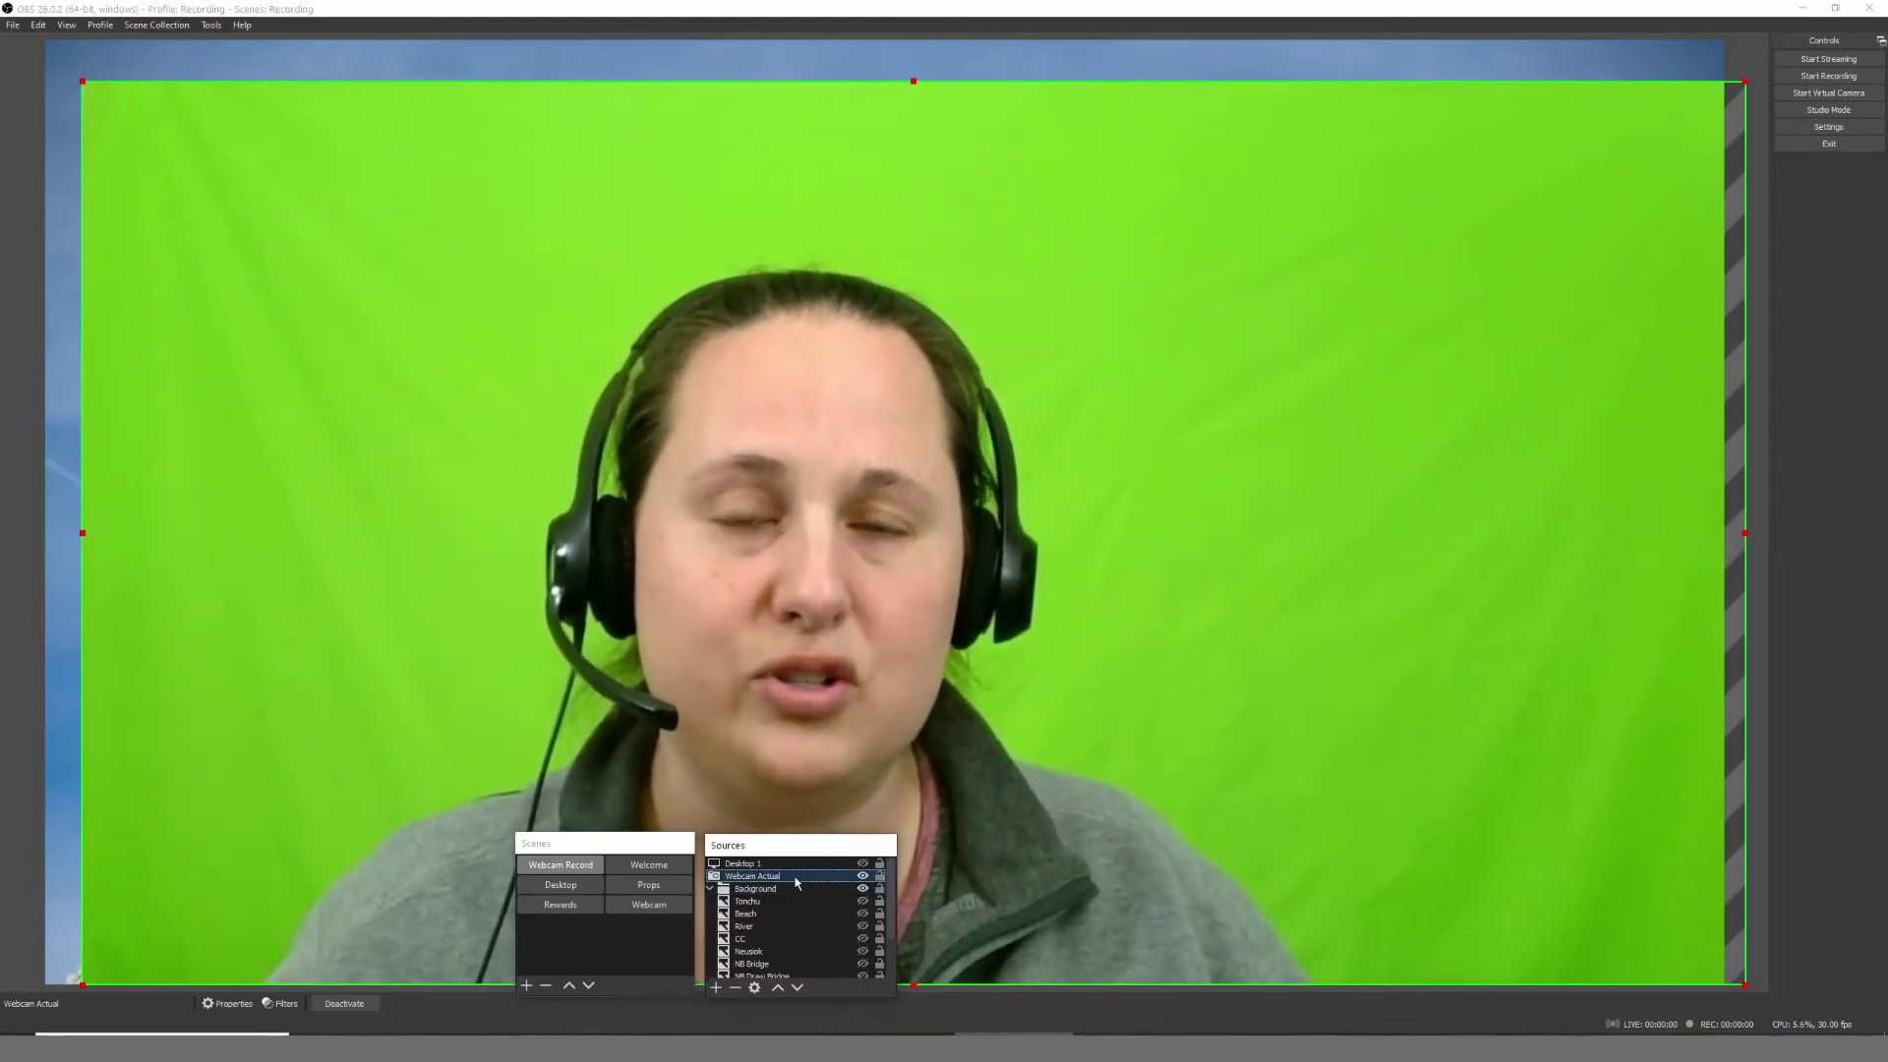
{"action": "left_click", "coordinate": [575, 888]}
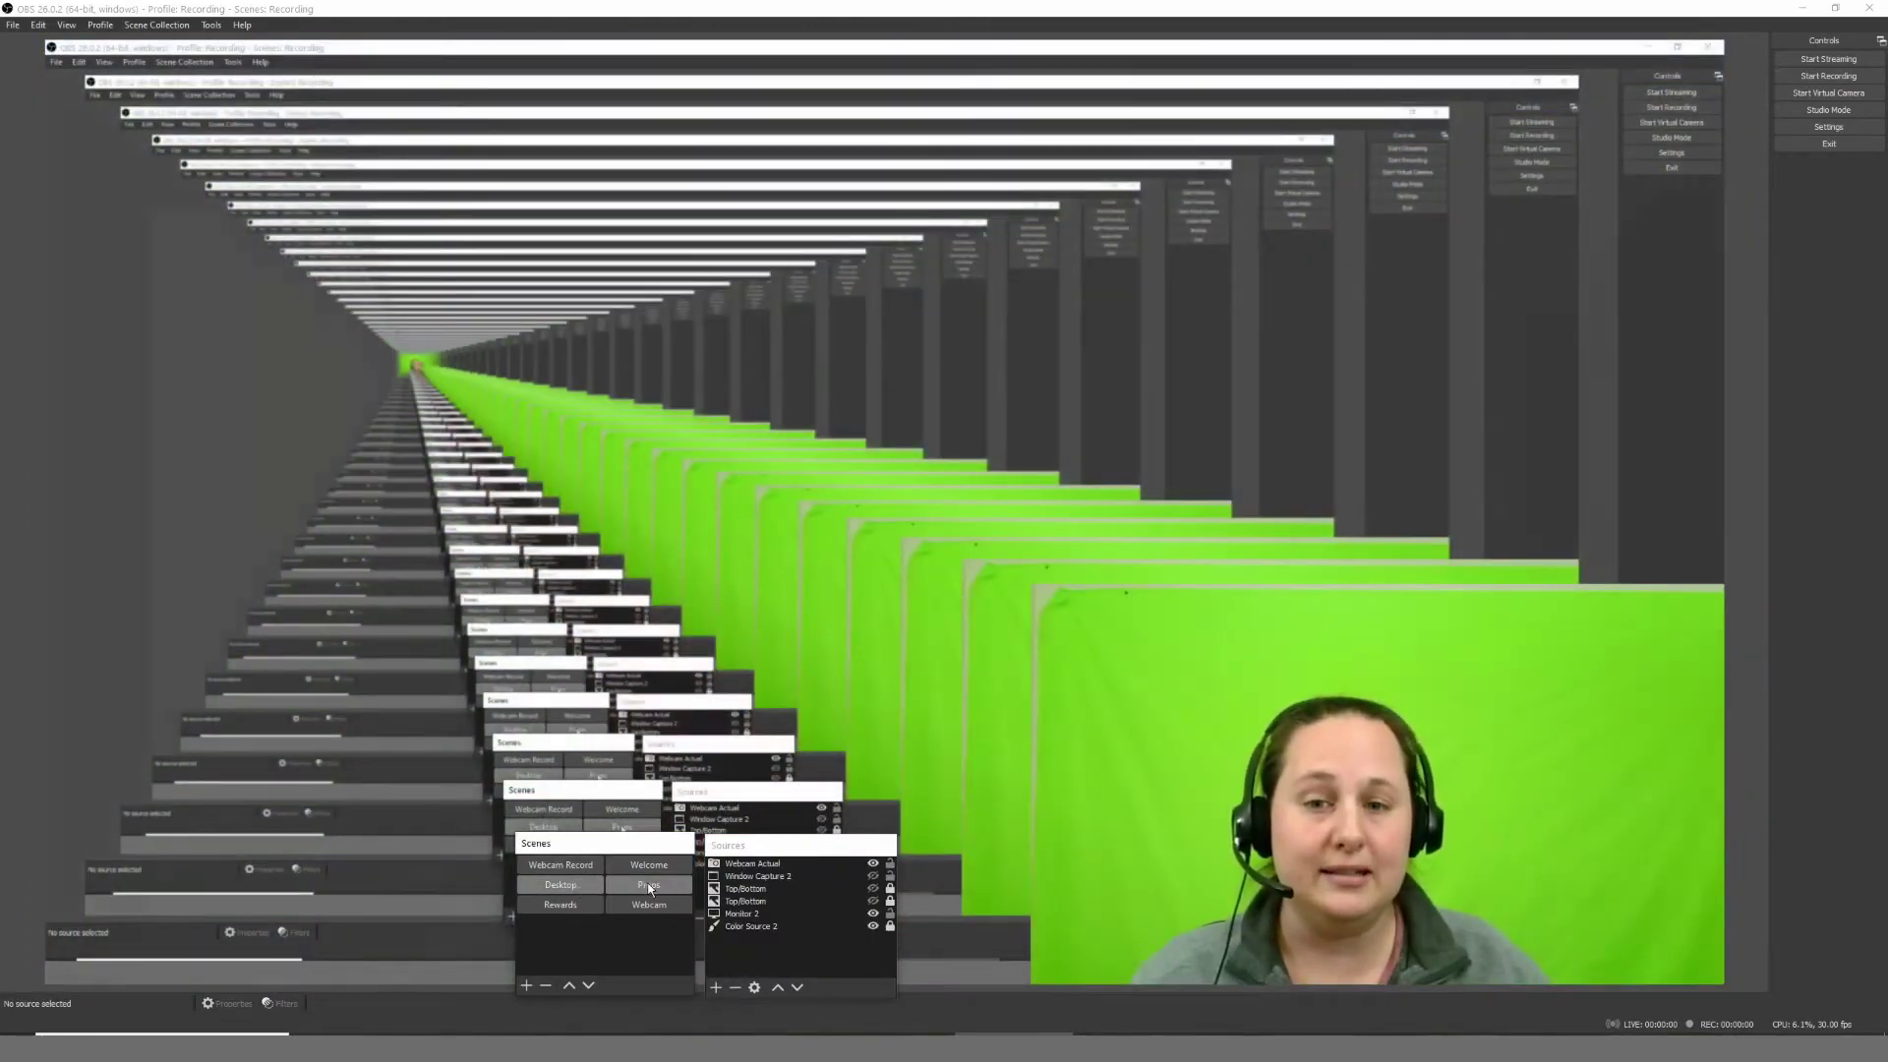
{"action": "left_click", "coordinate": [649, 885]}
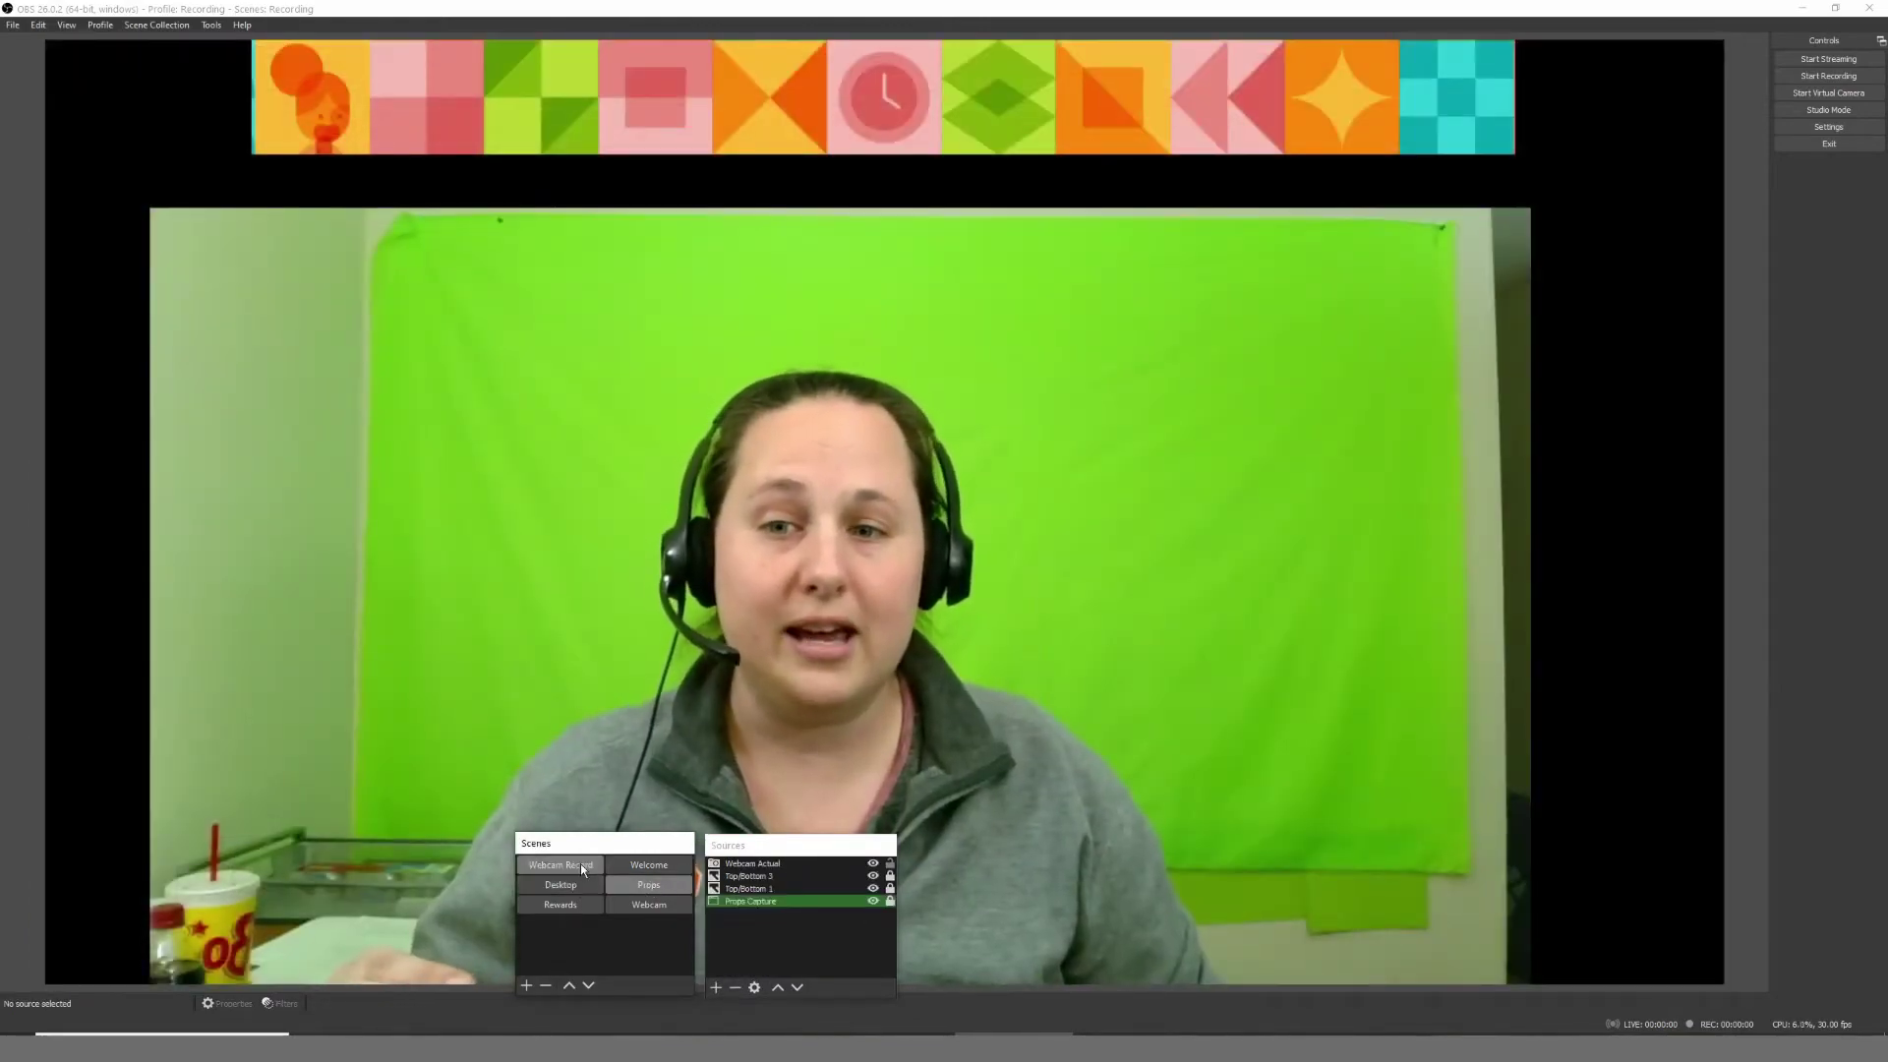
{"action": "left_click", "coordinate": [580, 865]}
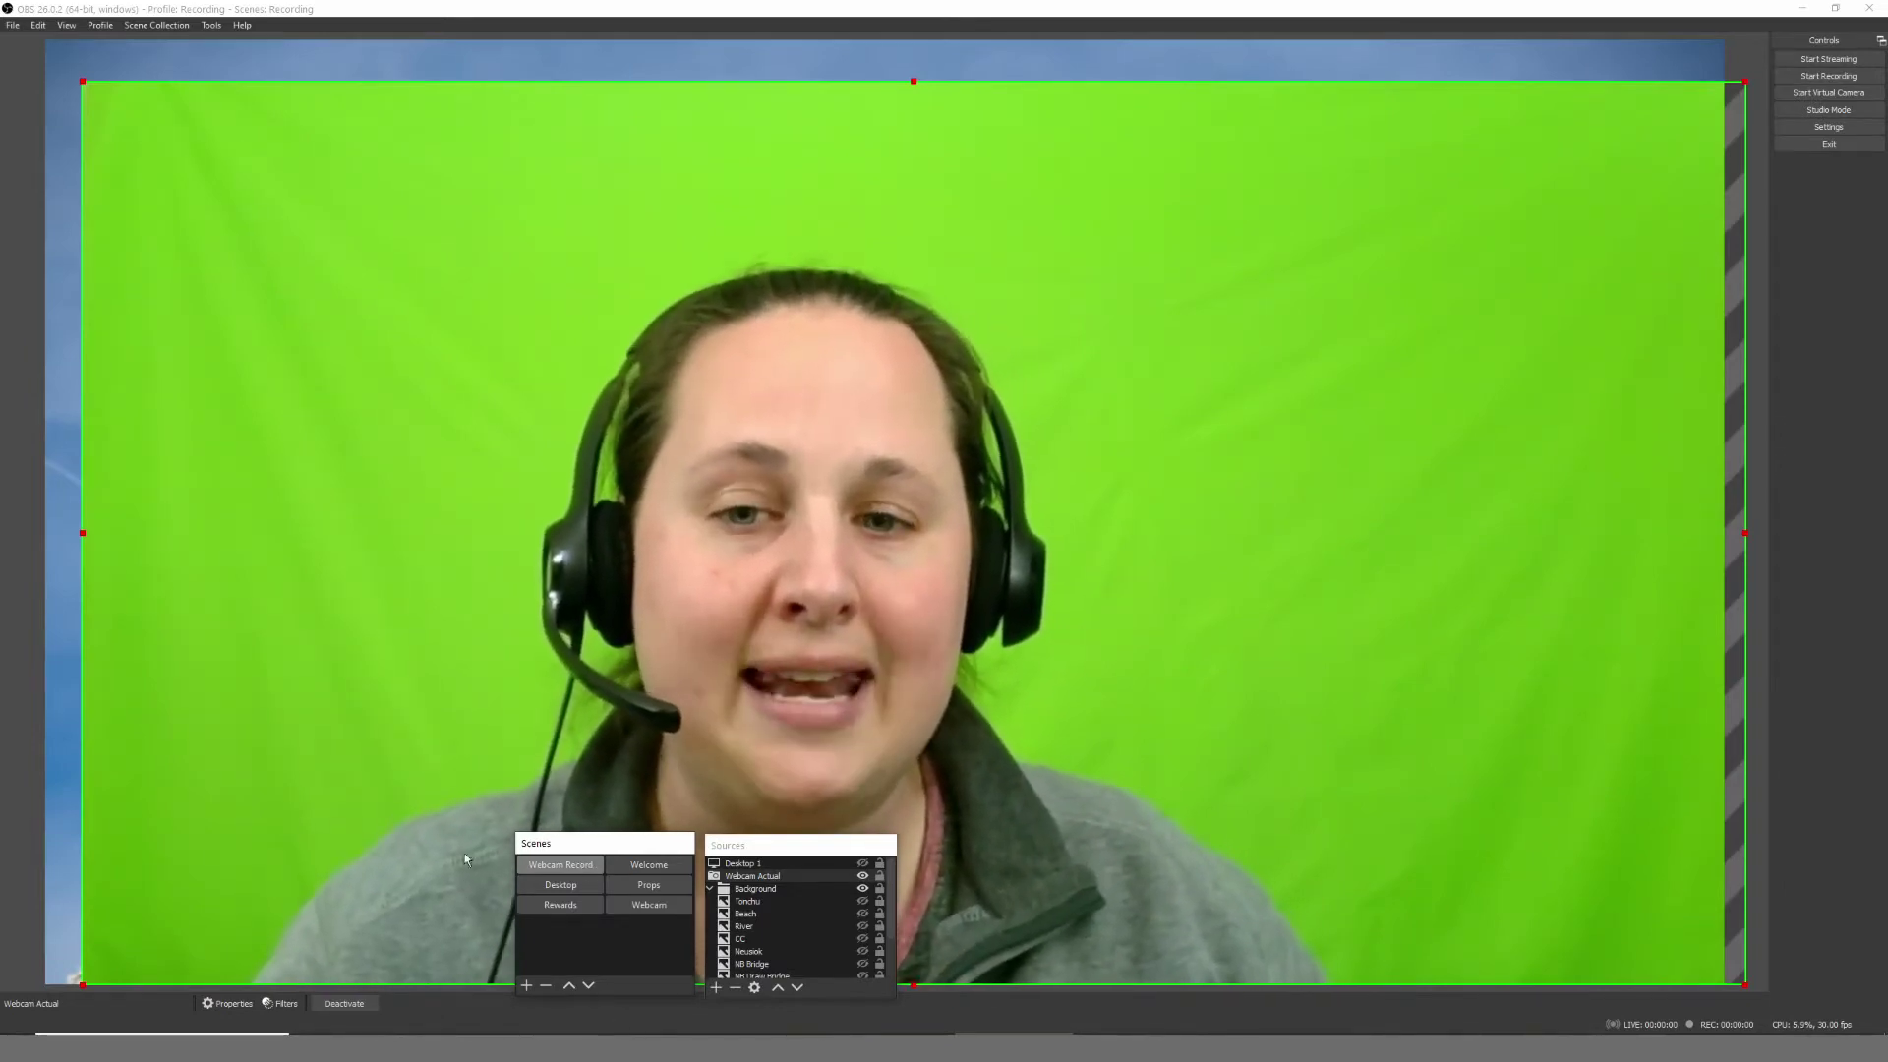
- Add a new scene named "Webcam SCENE"
{"action": "left_click", "coordinate": [527, 984]}
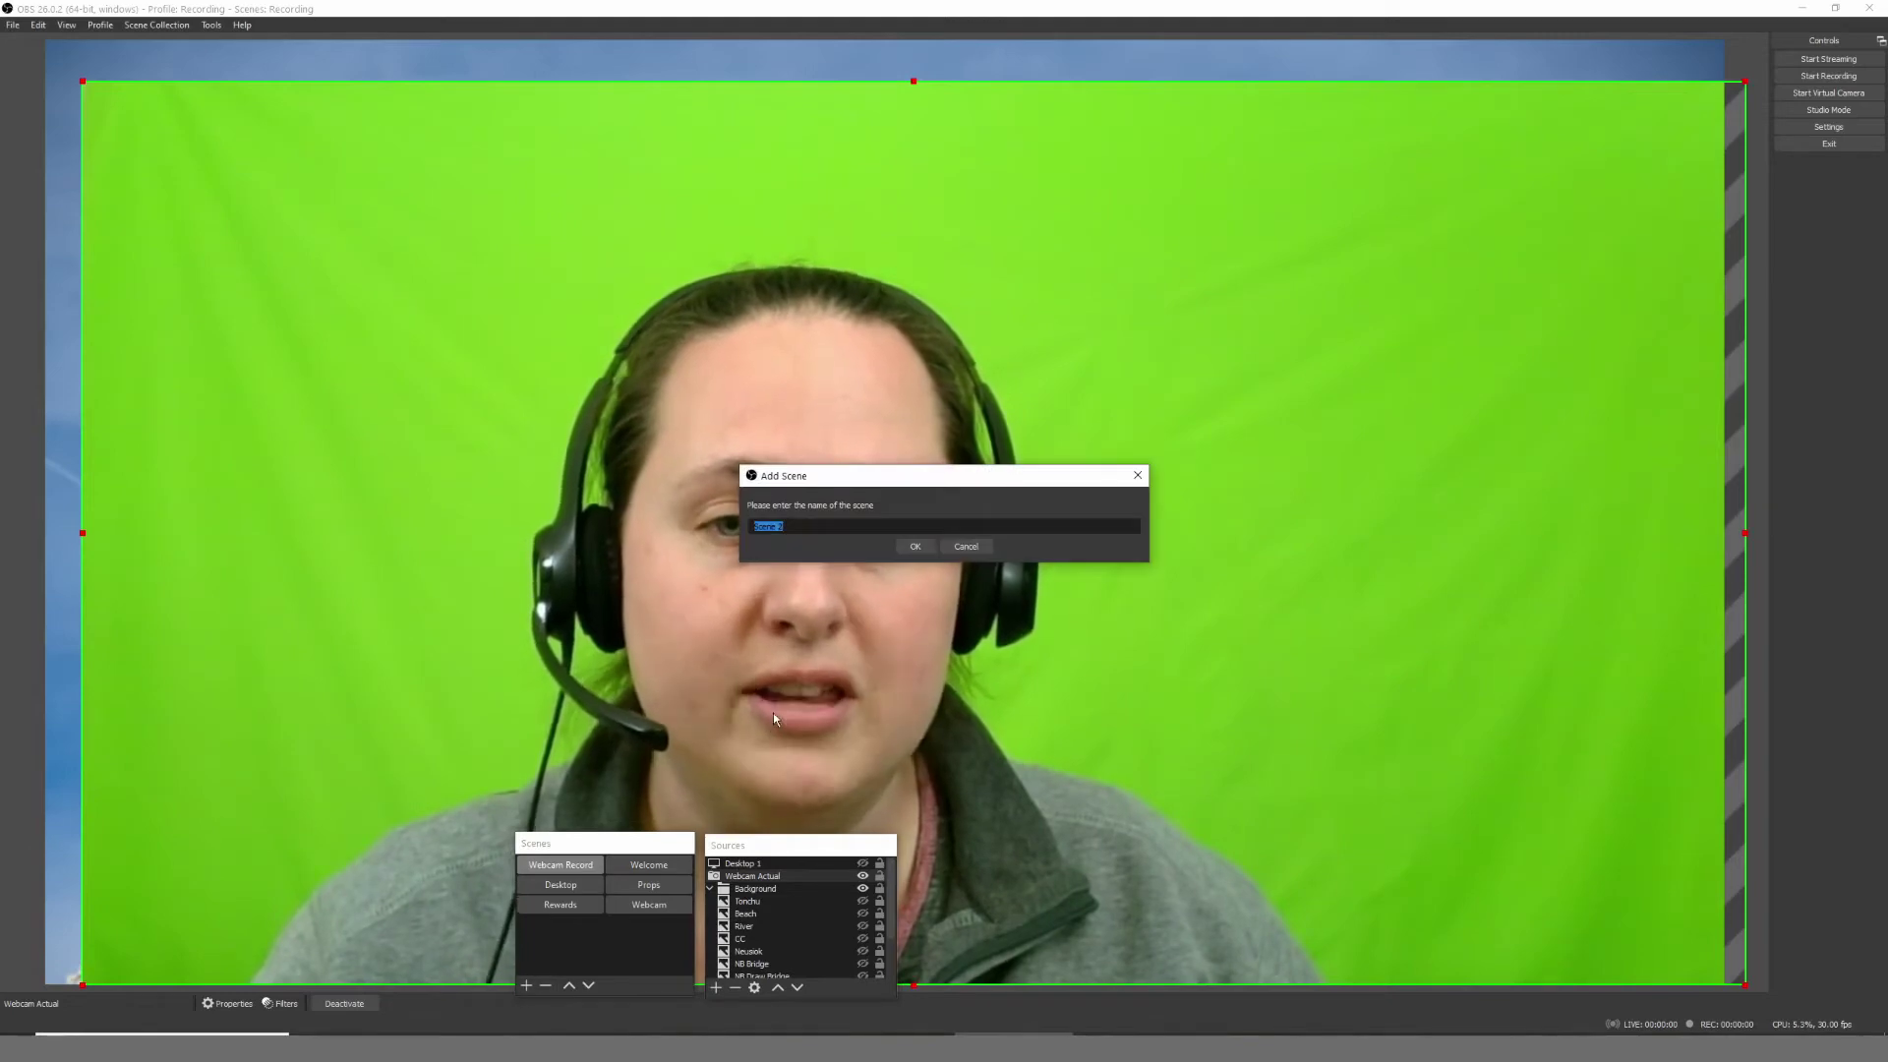
{"action": "type", "text": "Webcam SCENE"}
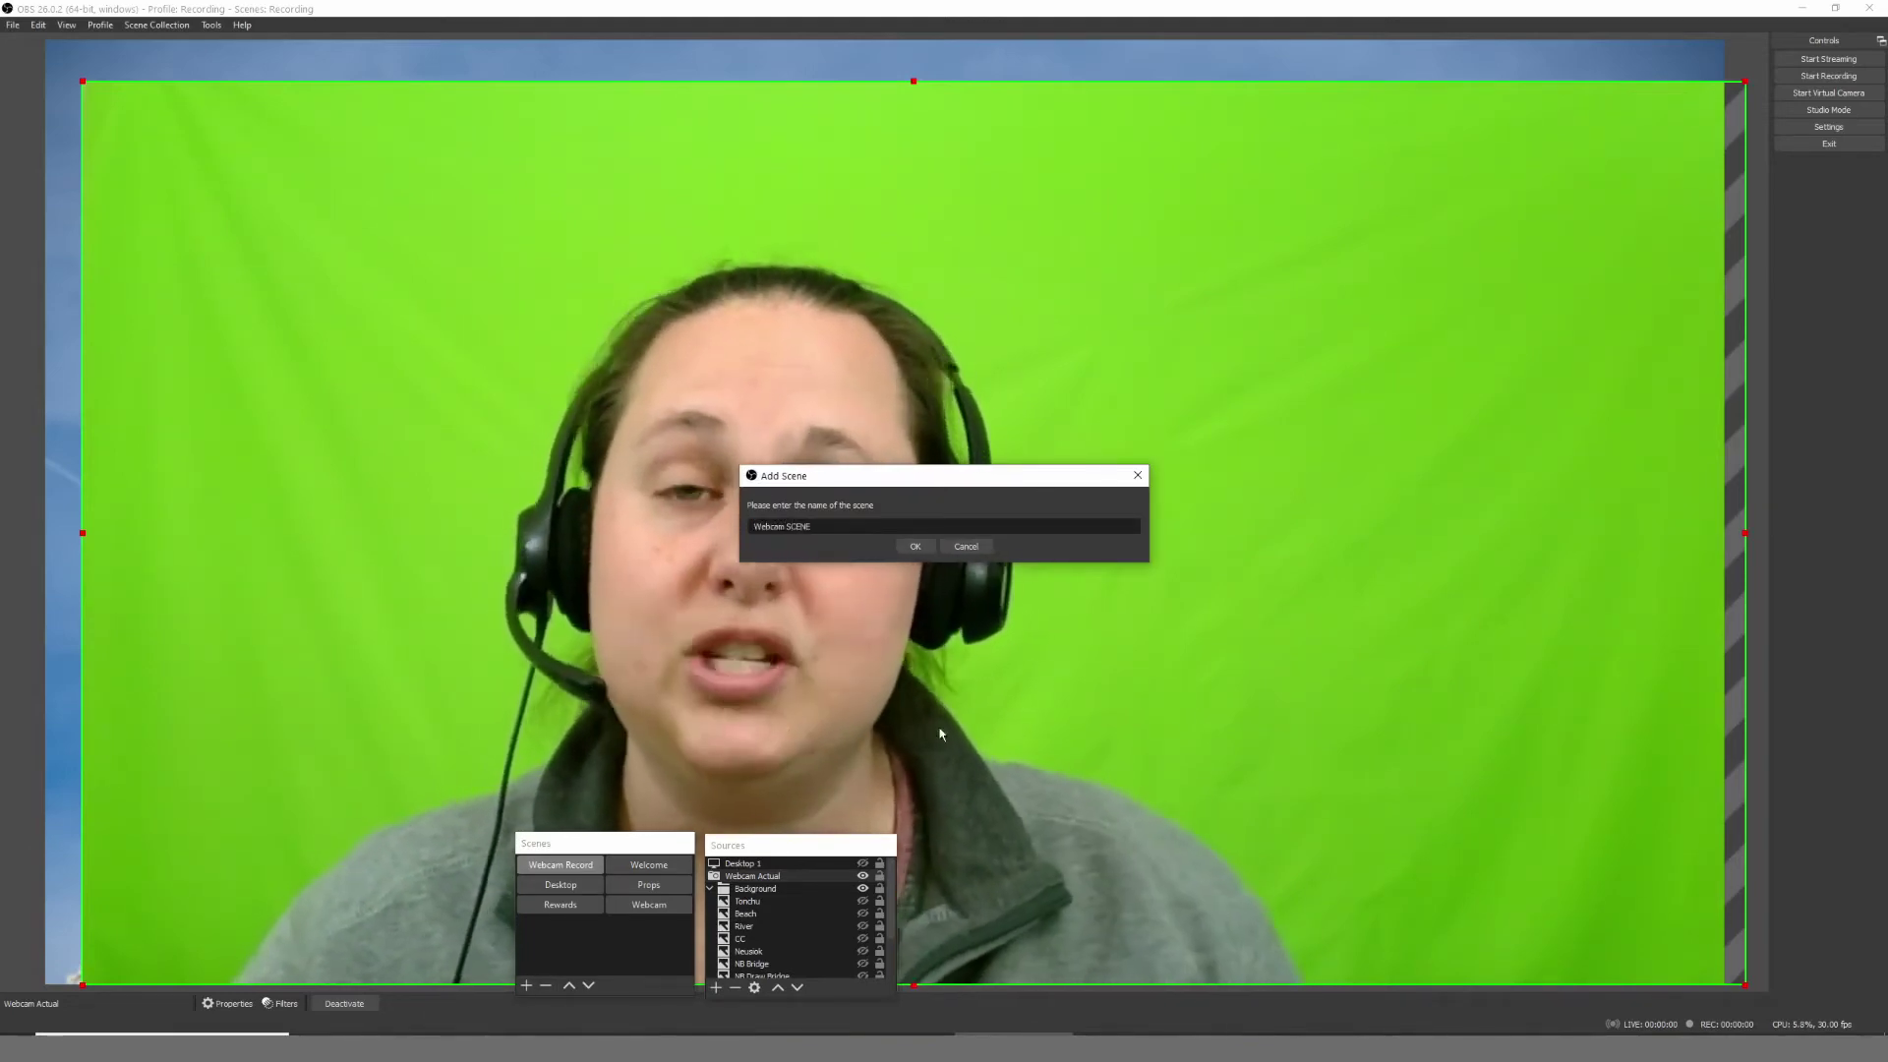
{"action": "left_click", "coordinate": [914, 546]}
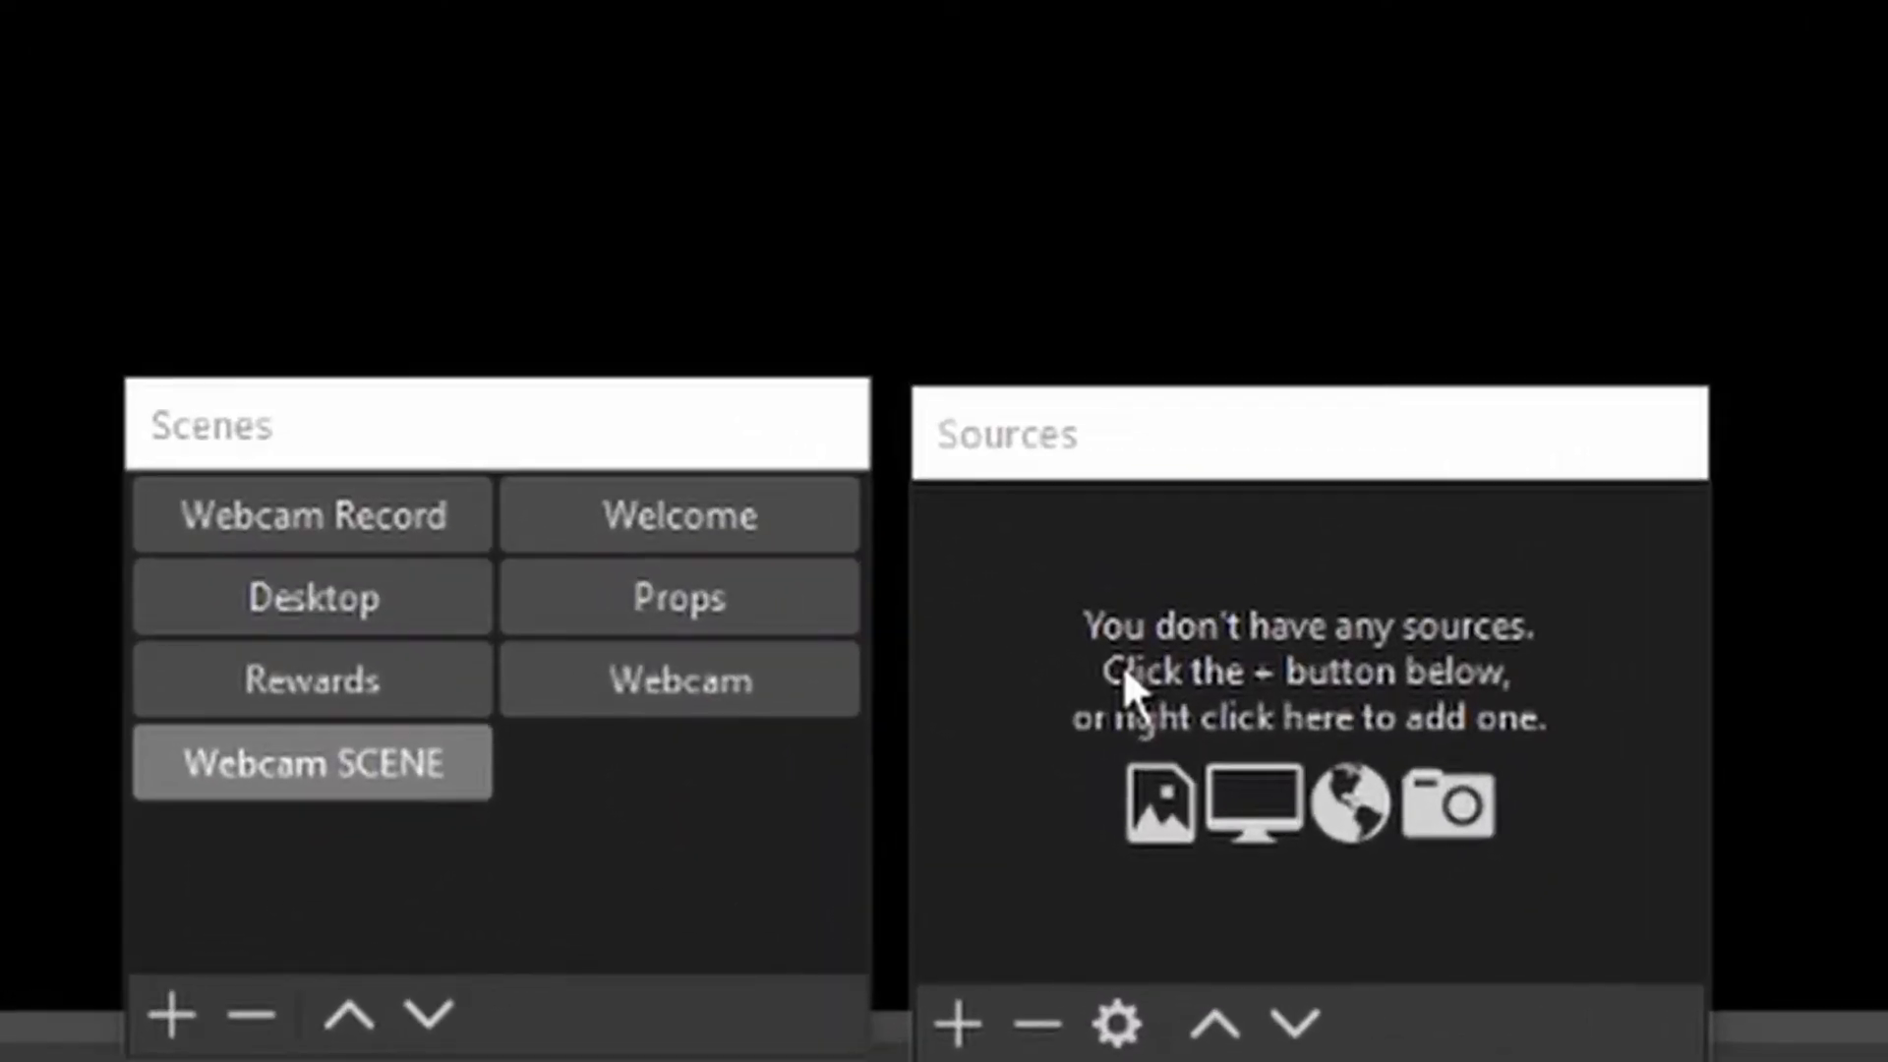
- Copy the Webcam Actual source from the Webcam Record scene and paste it as a reference into Webcam SCENE
{"action": "left_click", "coordinate": [455, 532]}
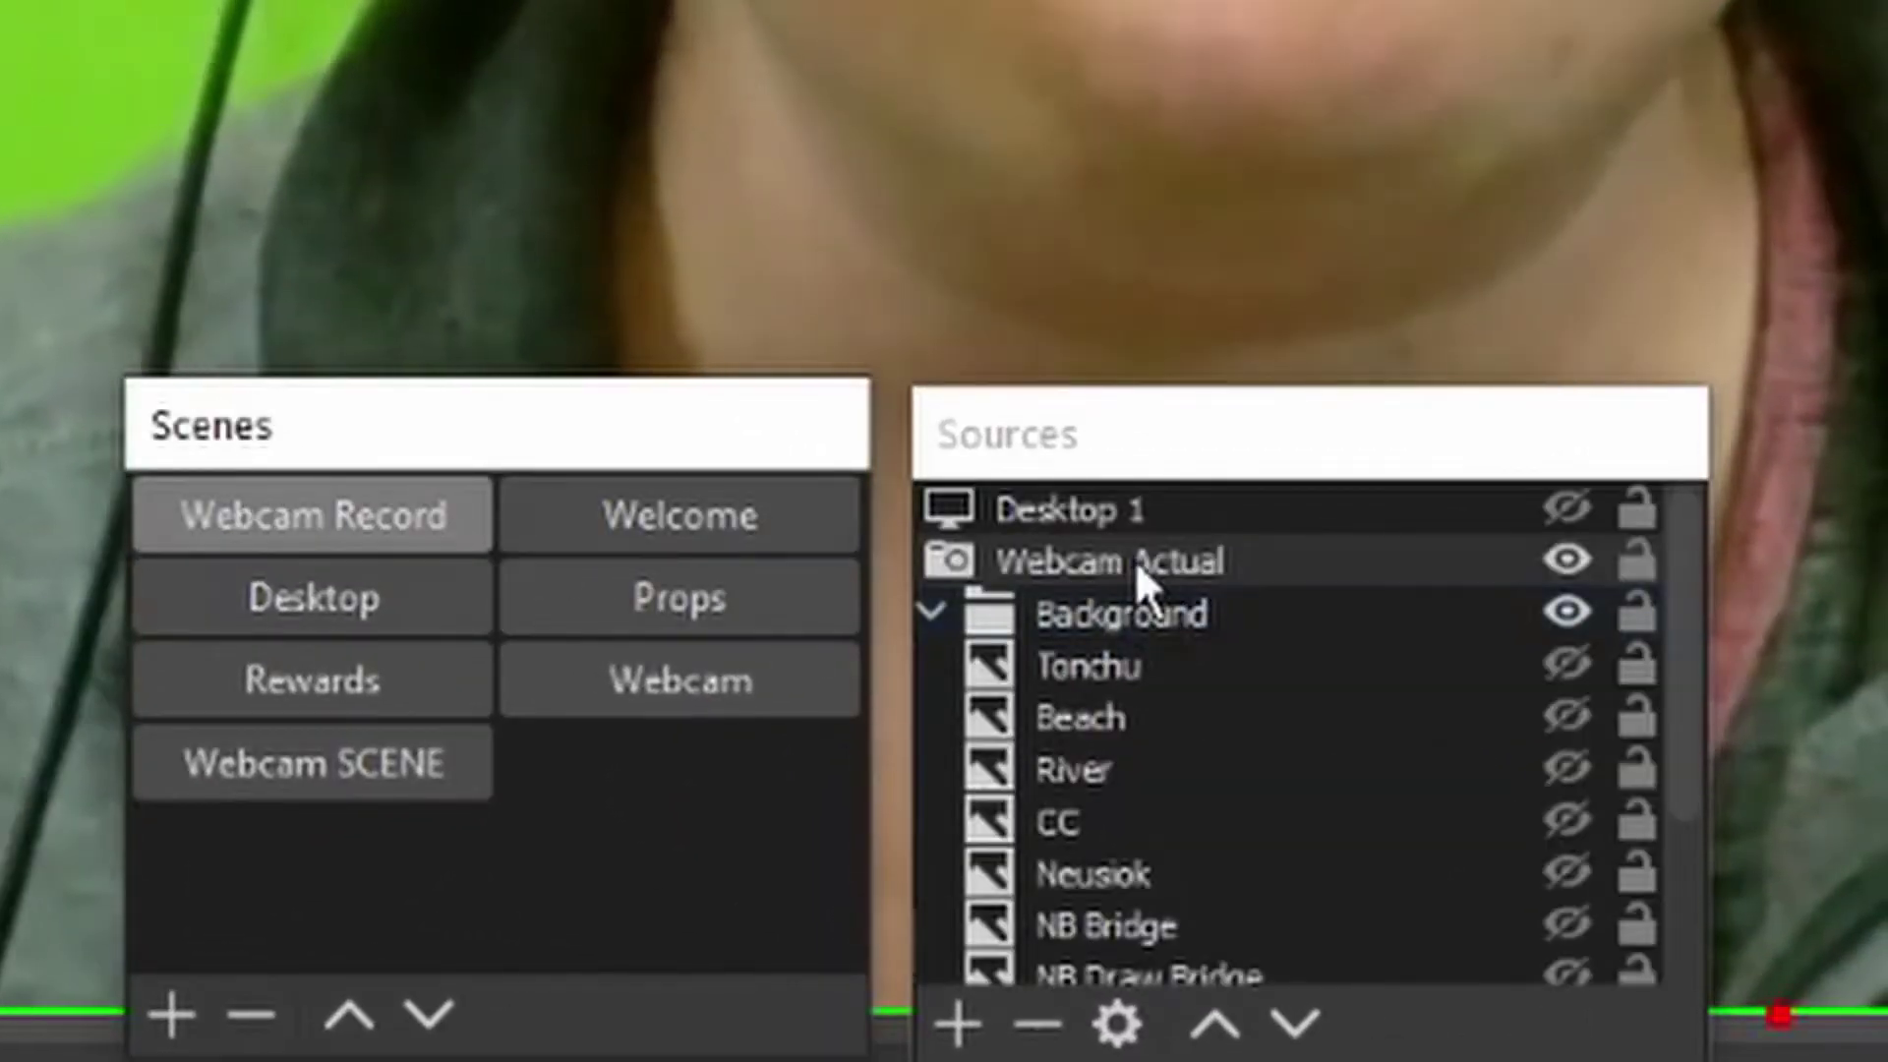
{"action": "left_click", "coordinate": [1135, 561]}
{"action": "right_click", "coordinate": [1135, 561]}
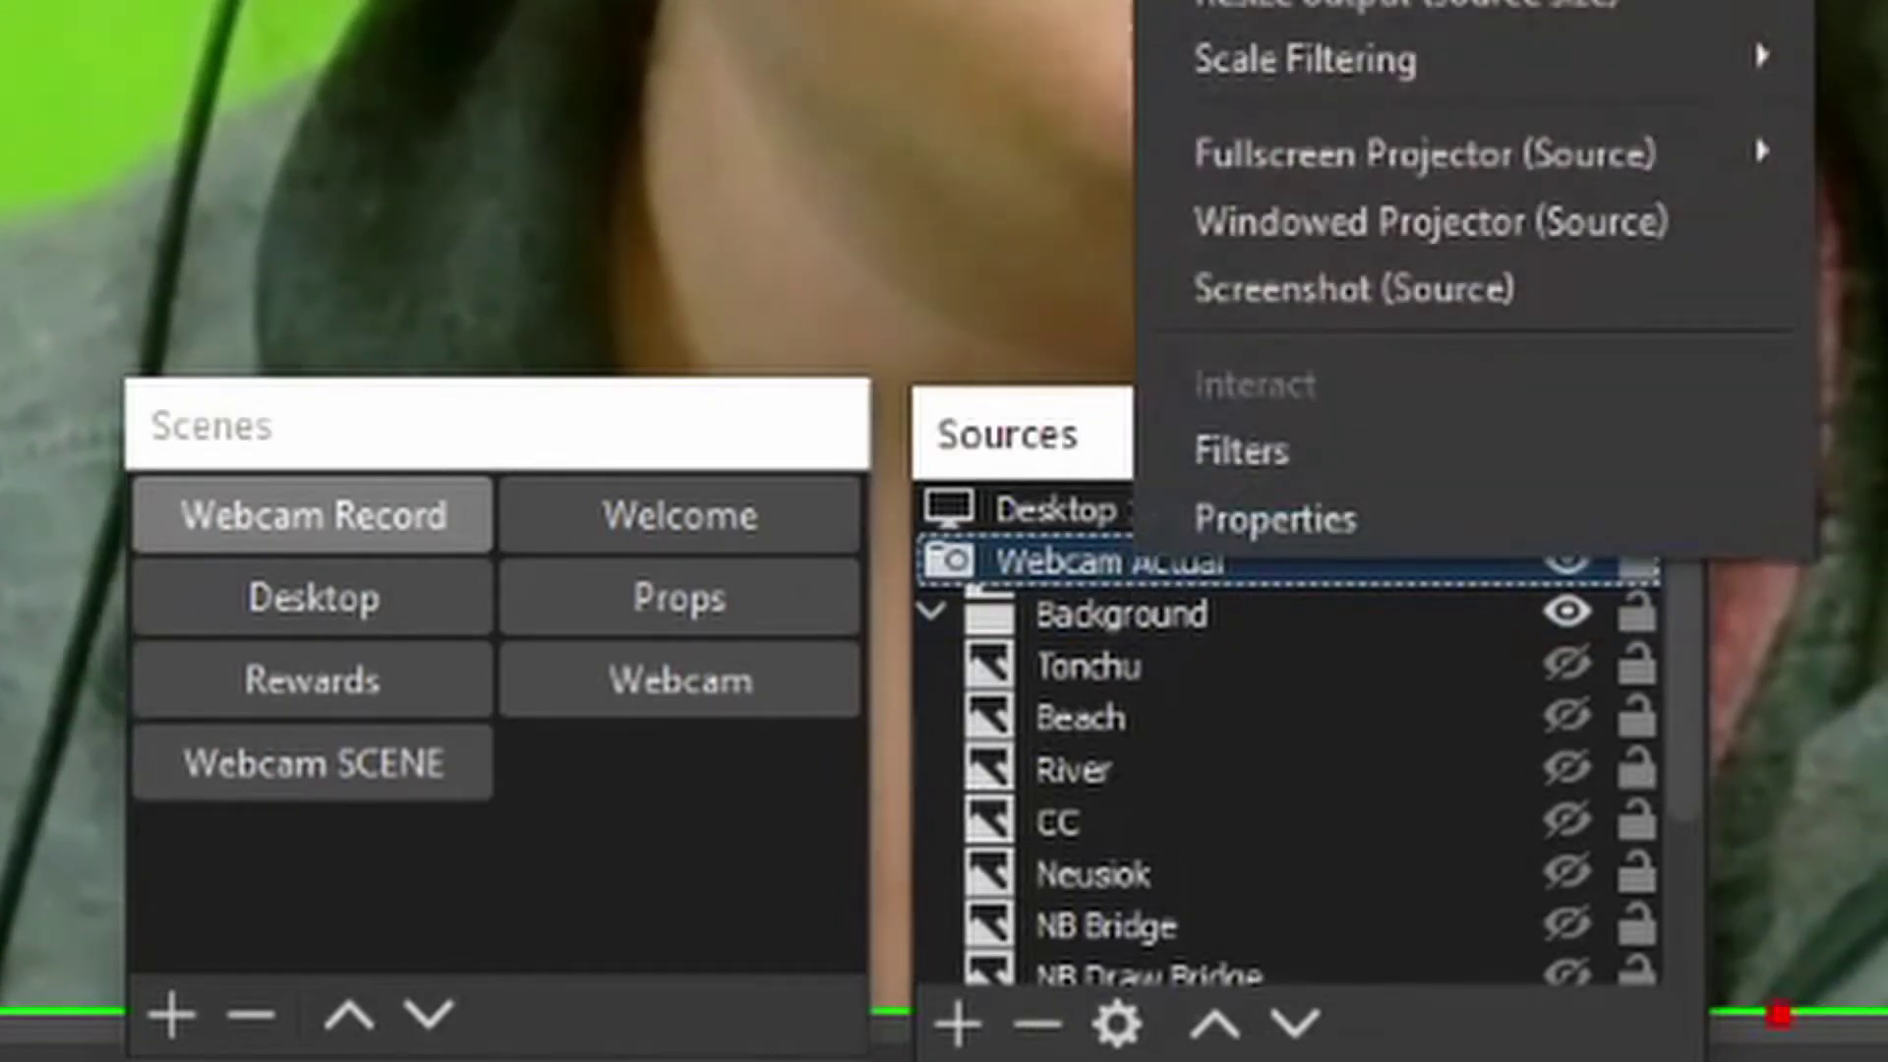
{"action": "key", "text": "Escape"}
{"action": "left_click", "coordinate": [438, 777]}
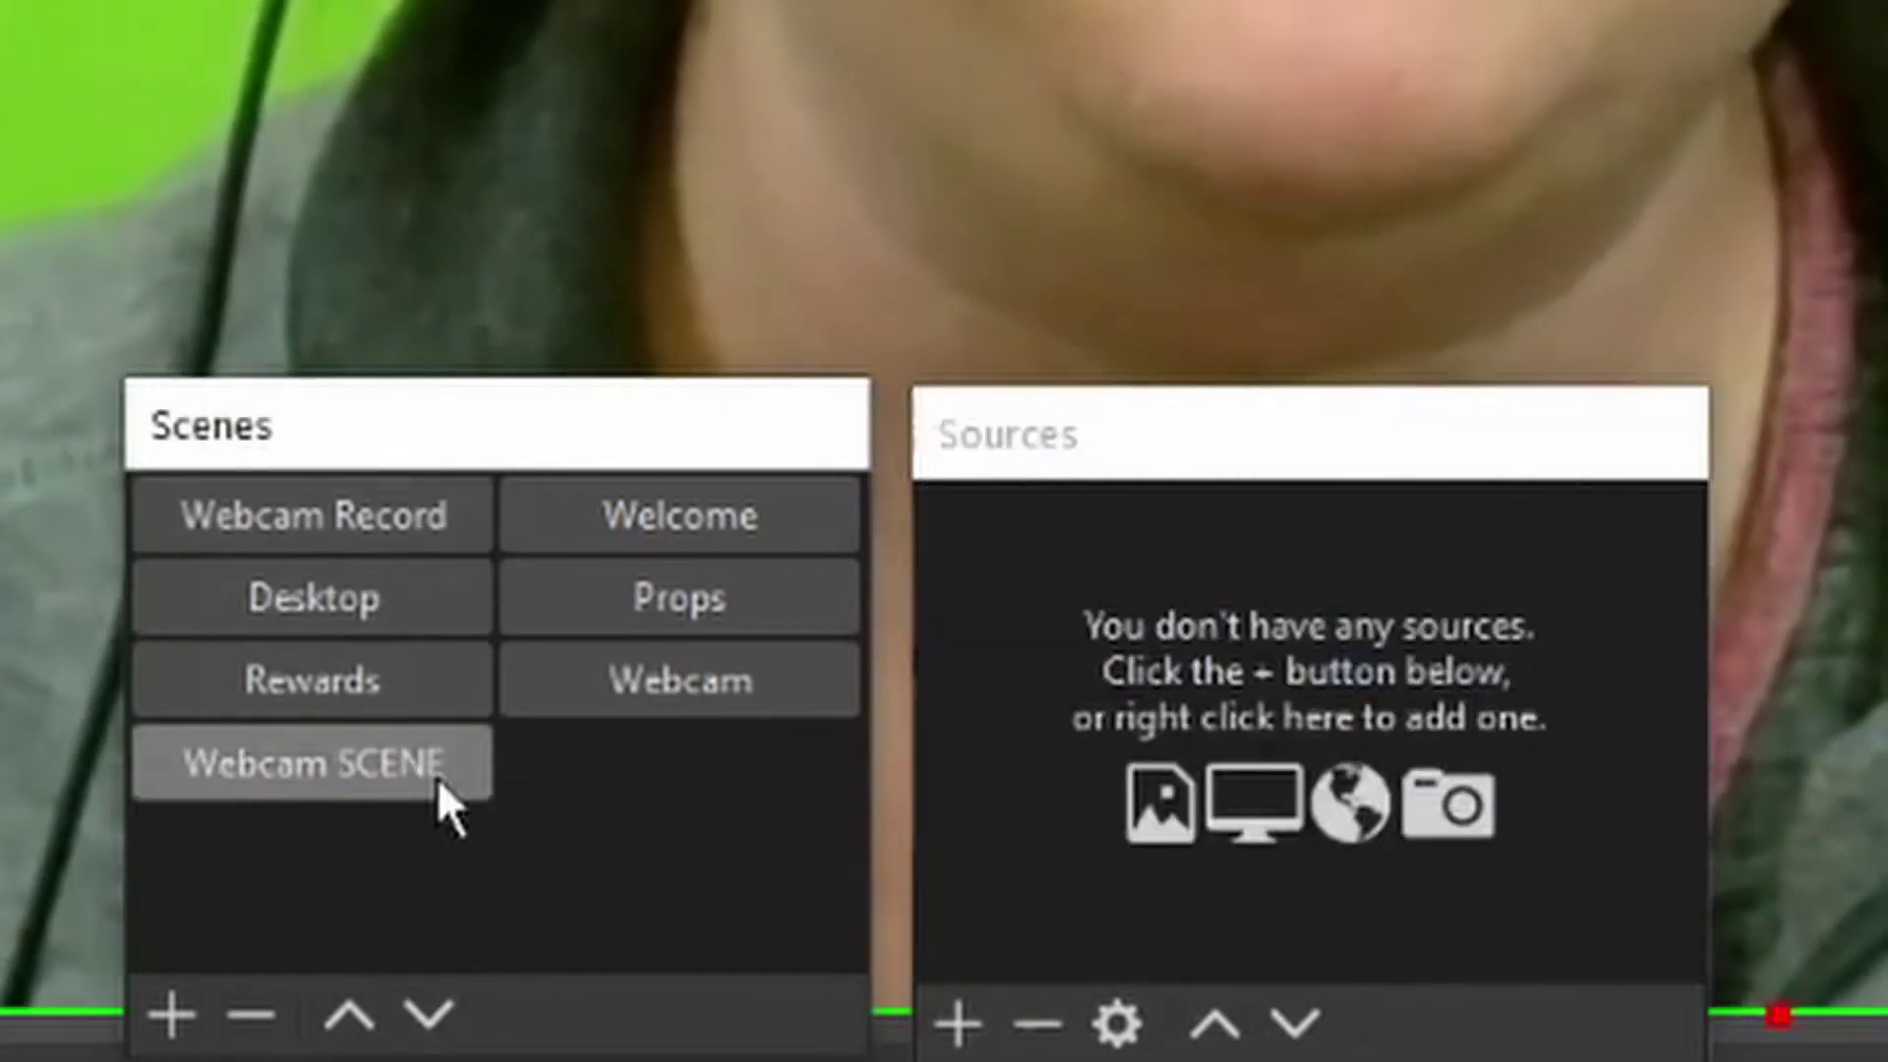
{"action": "right_click", "coordinate": [1215, 749]}
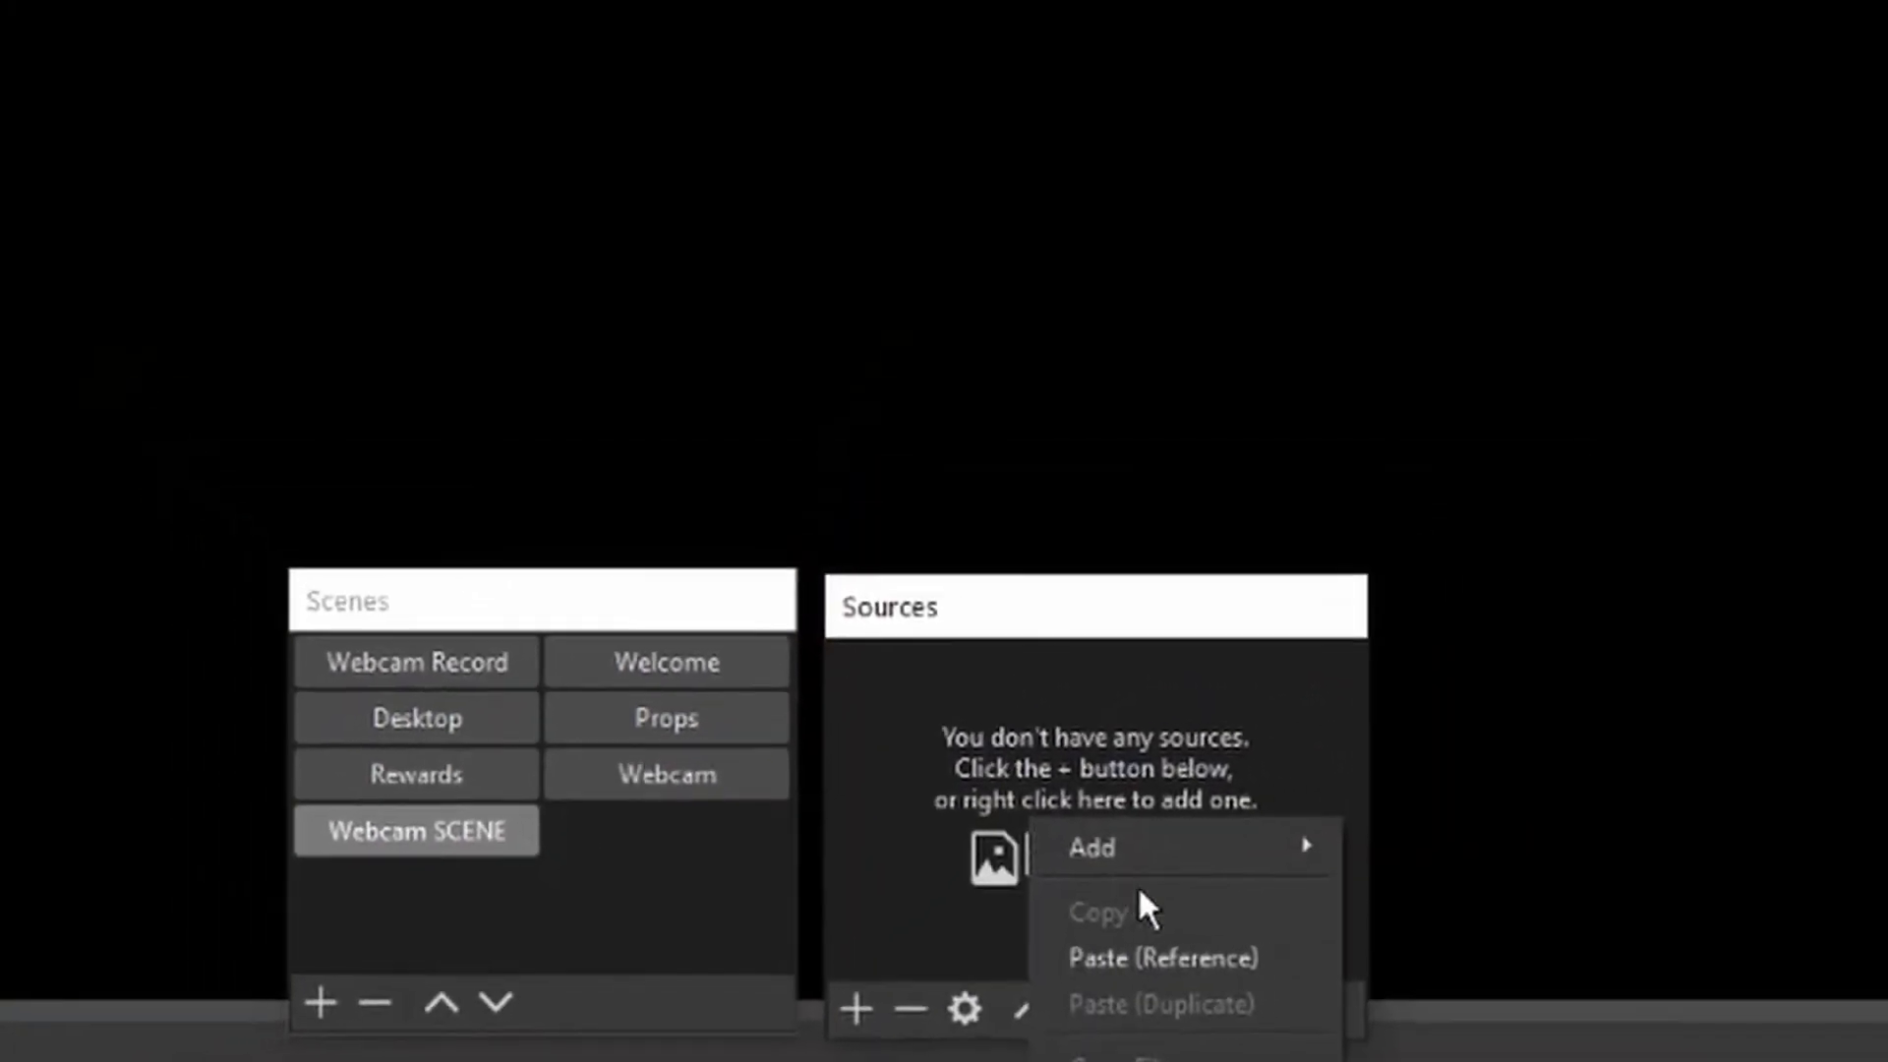
{"action": "left_click", "coordinate": [1162, 958]}
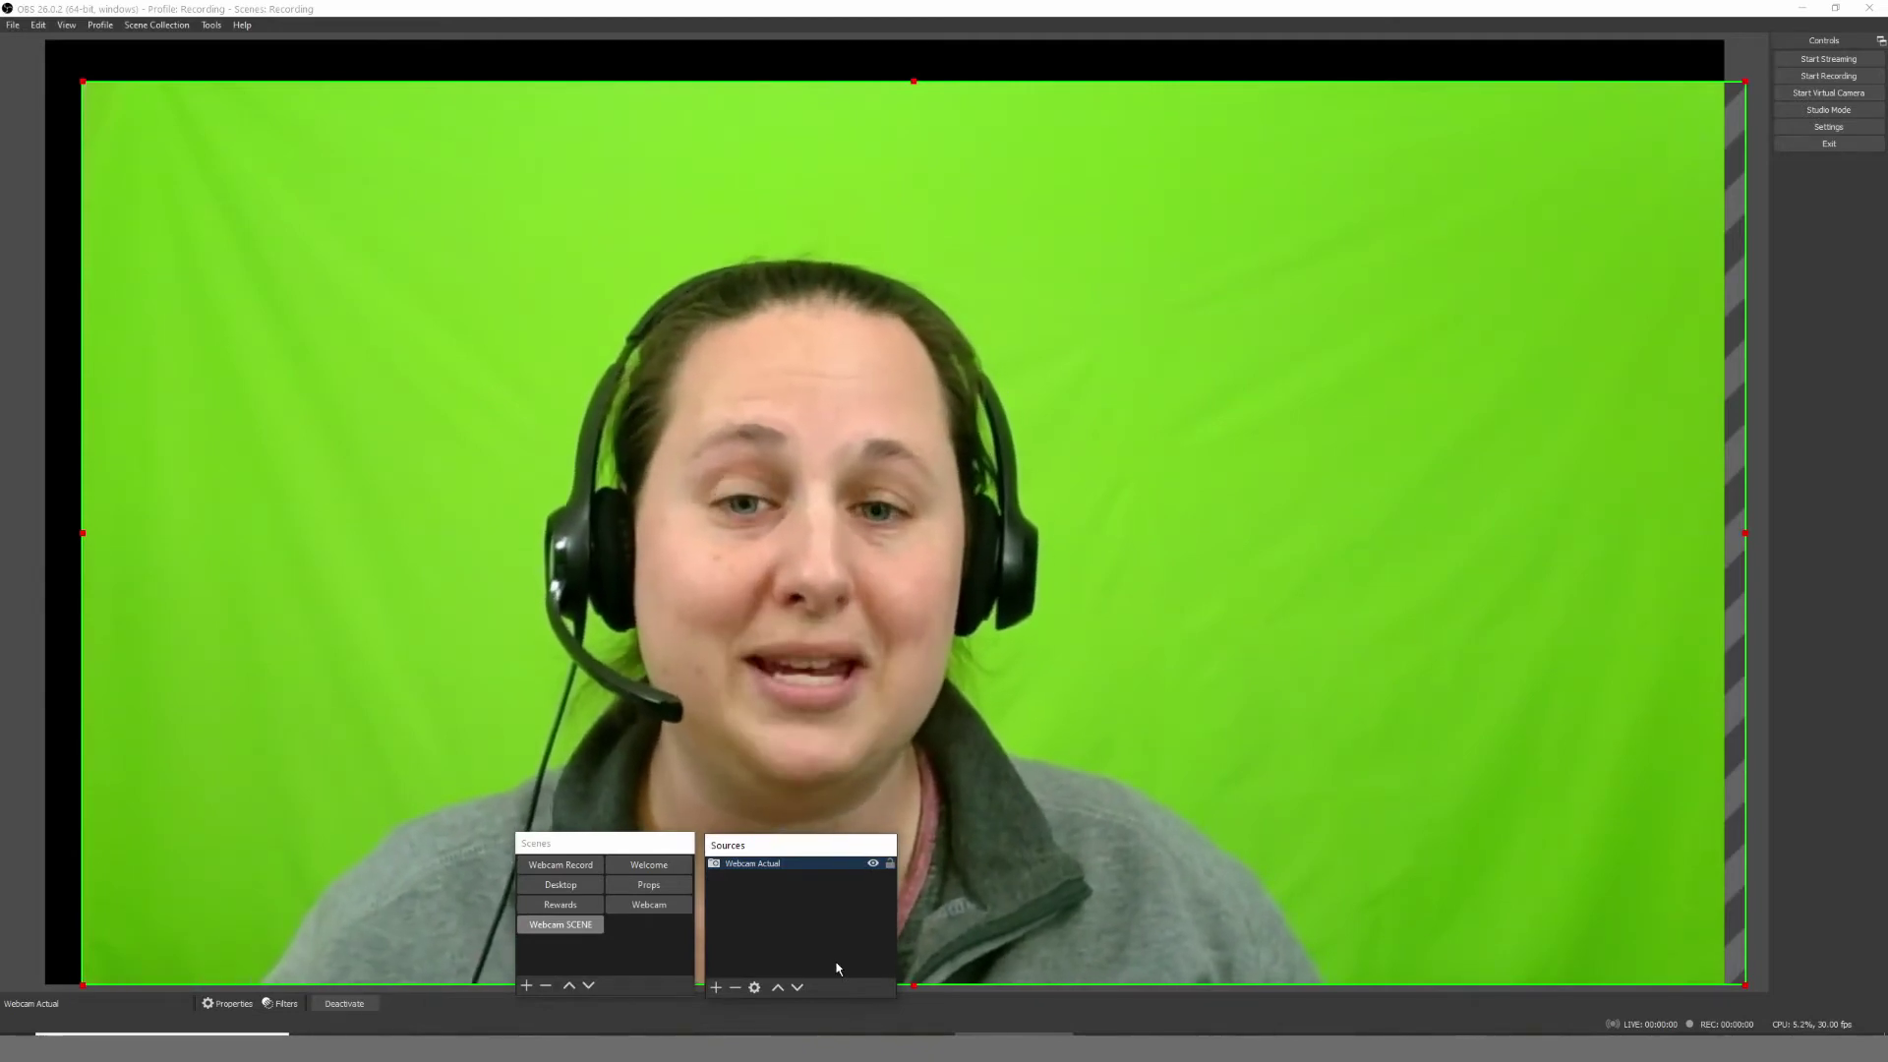
- Copy the filters of the Webcam Actual source and paste them onto the Webcam SCENE scene
{"action": "right_click", "coordinate": [764, 869]}
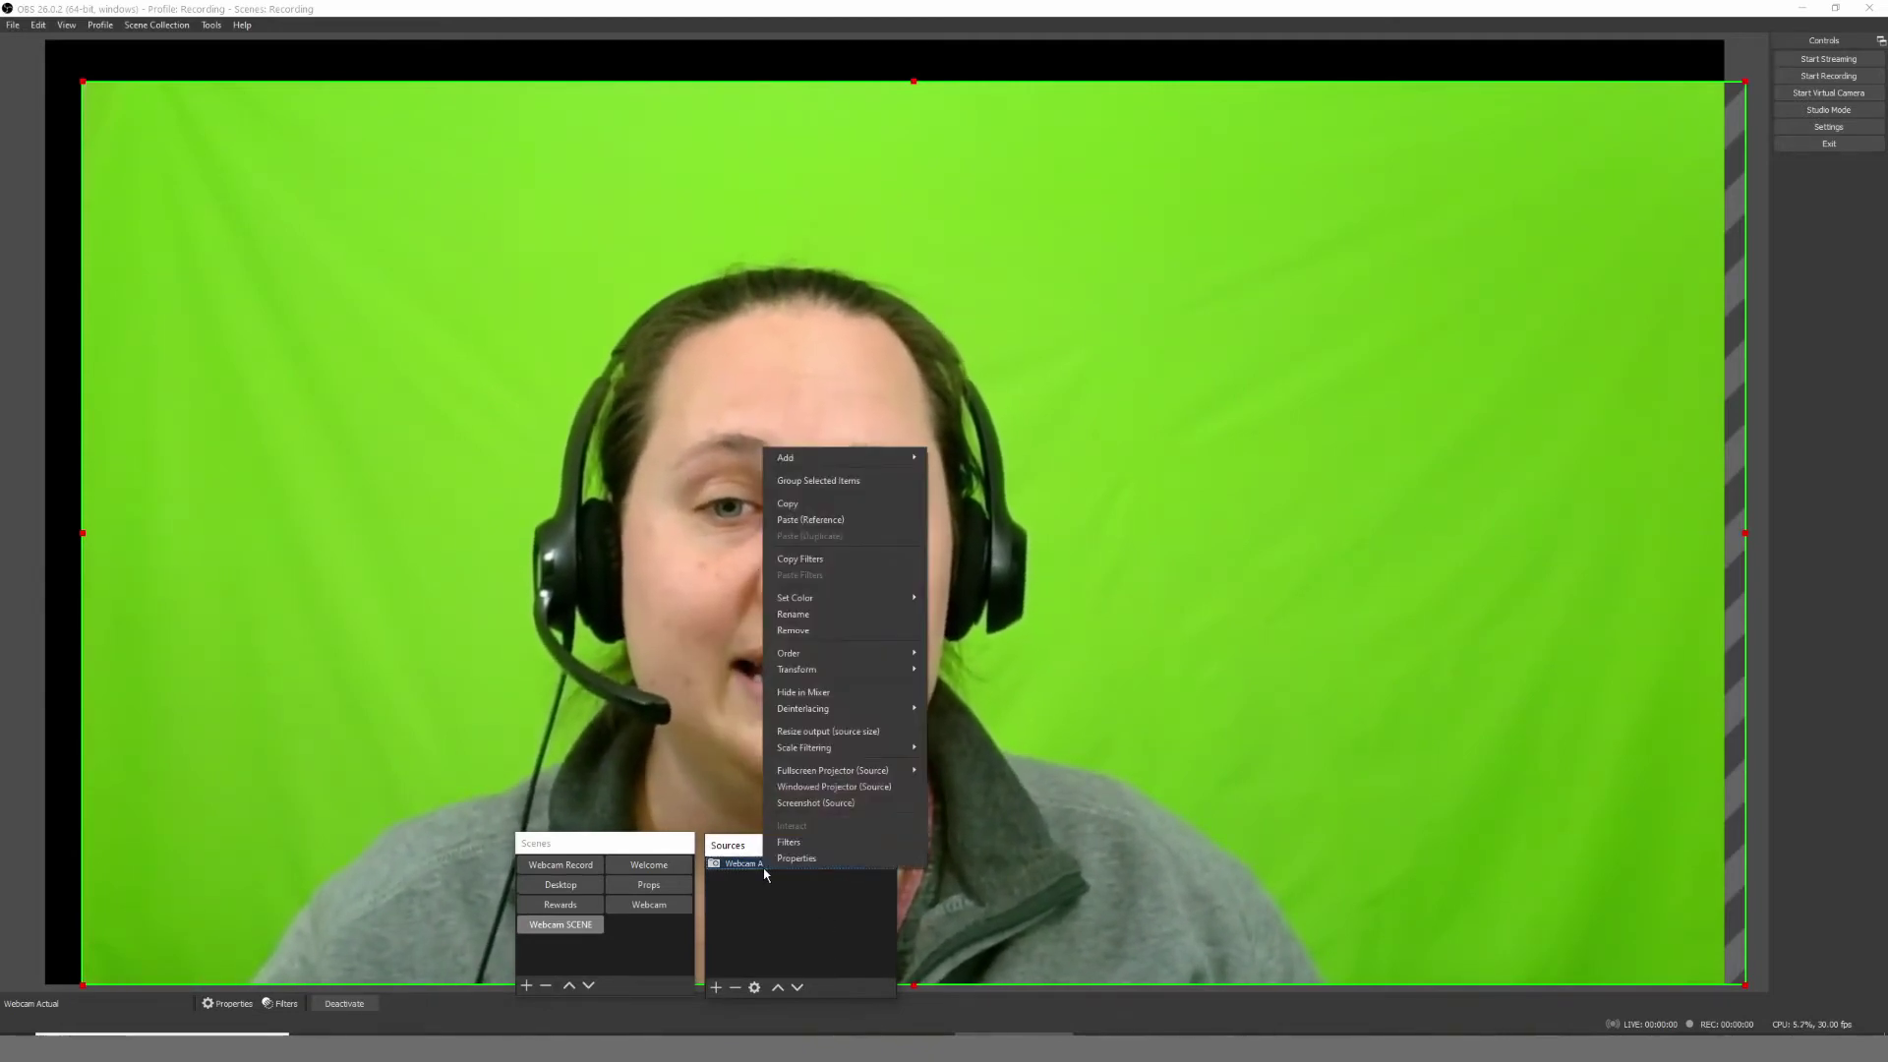
{"action": "left_click", "coordinate": [805, 558]}
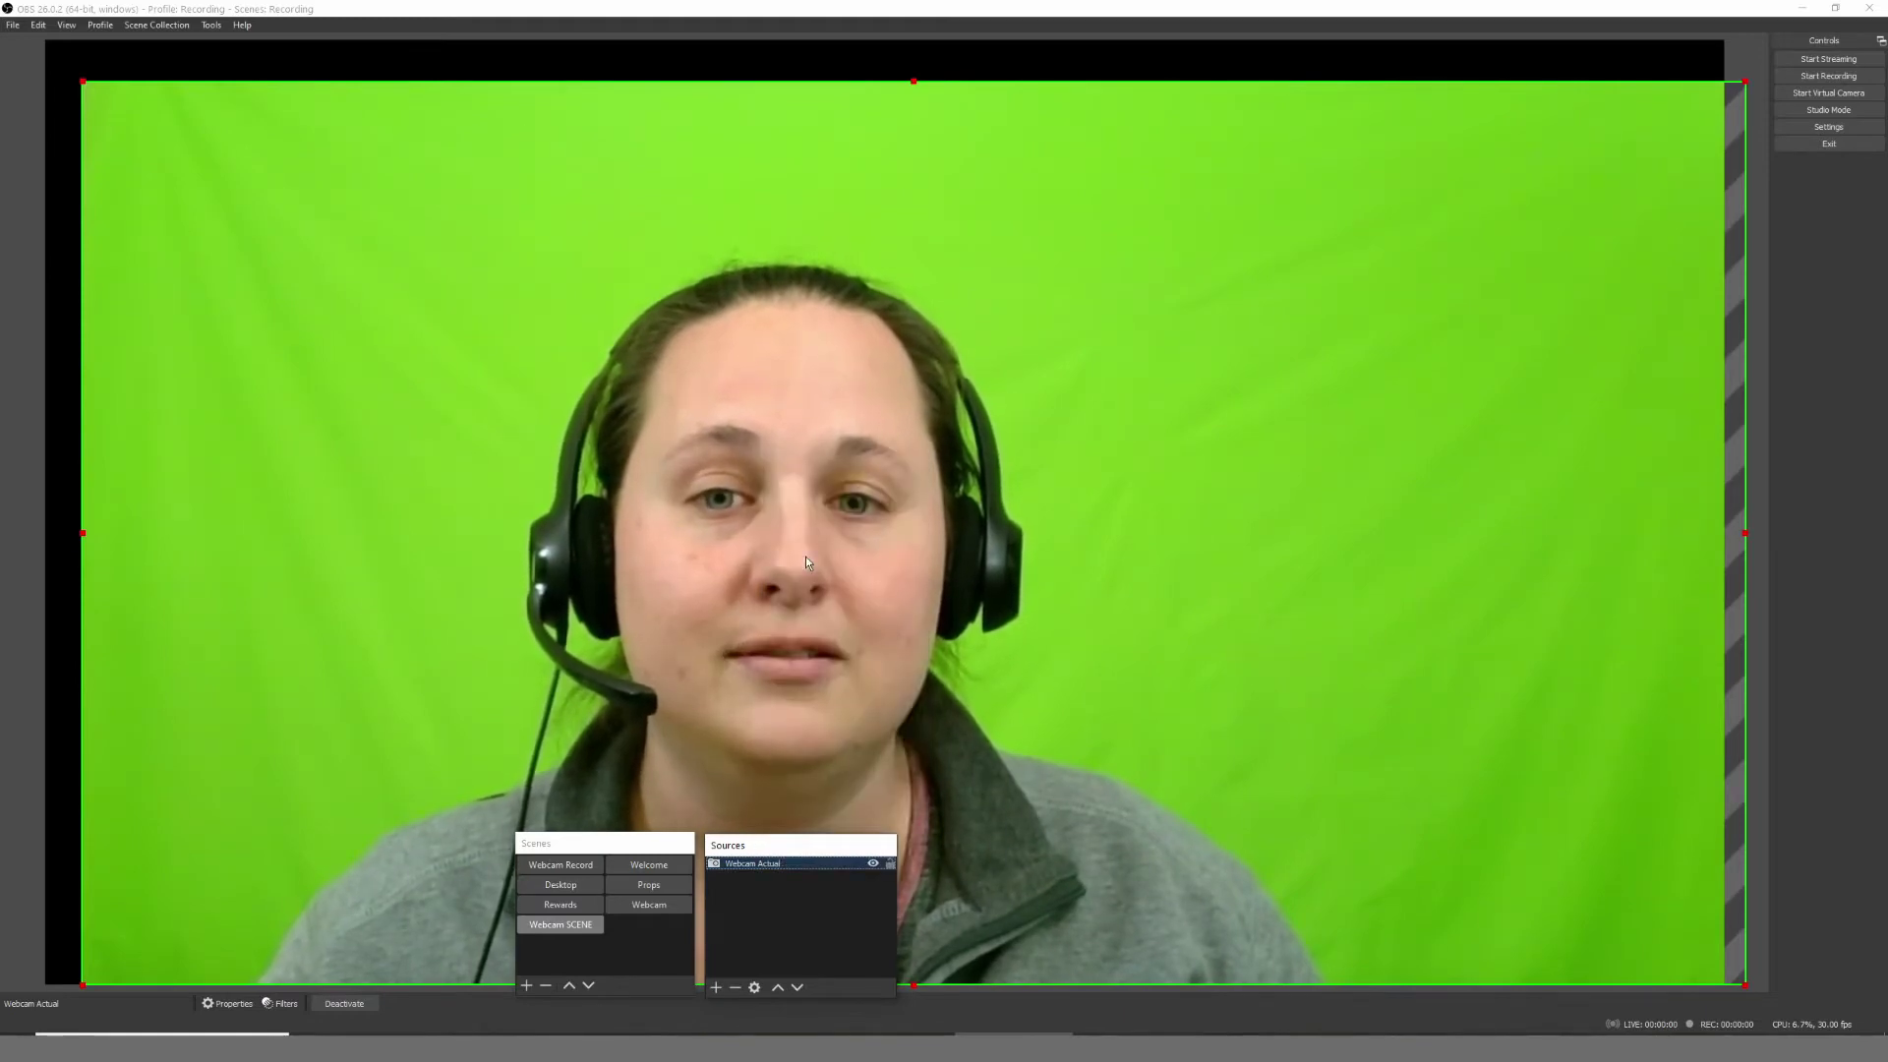
{"action": "right_click", "coordinate": [559, 933]}
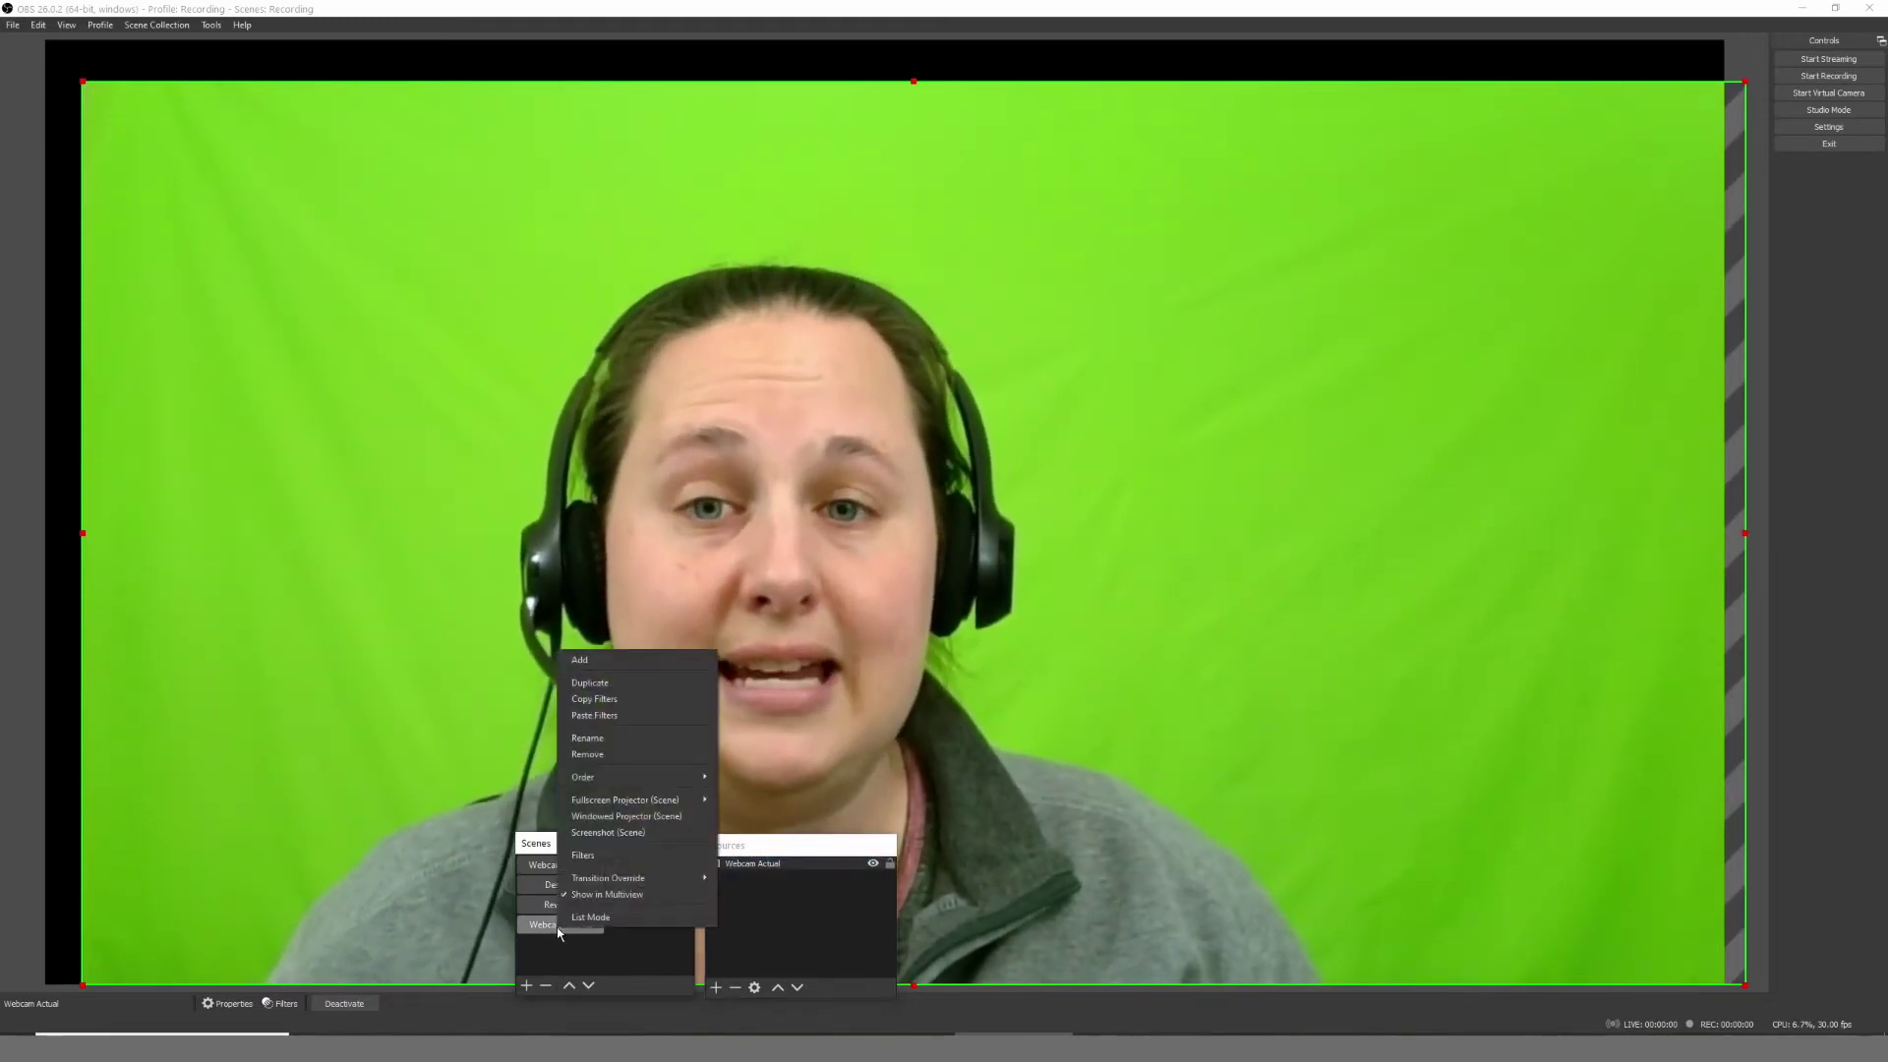
{"action": "left_click", "coordinate": [653, 722]}
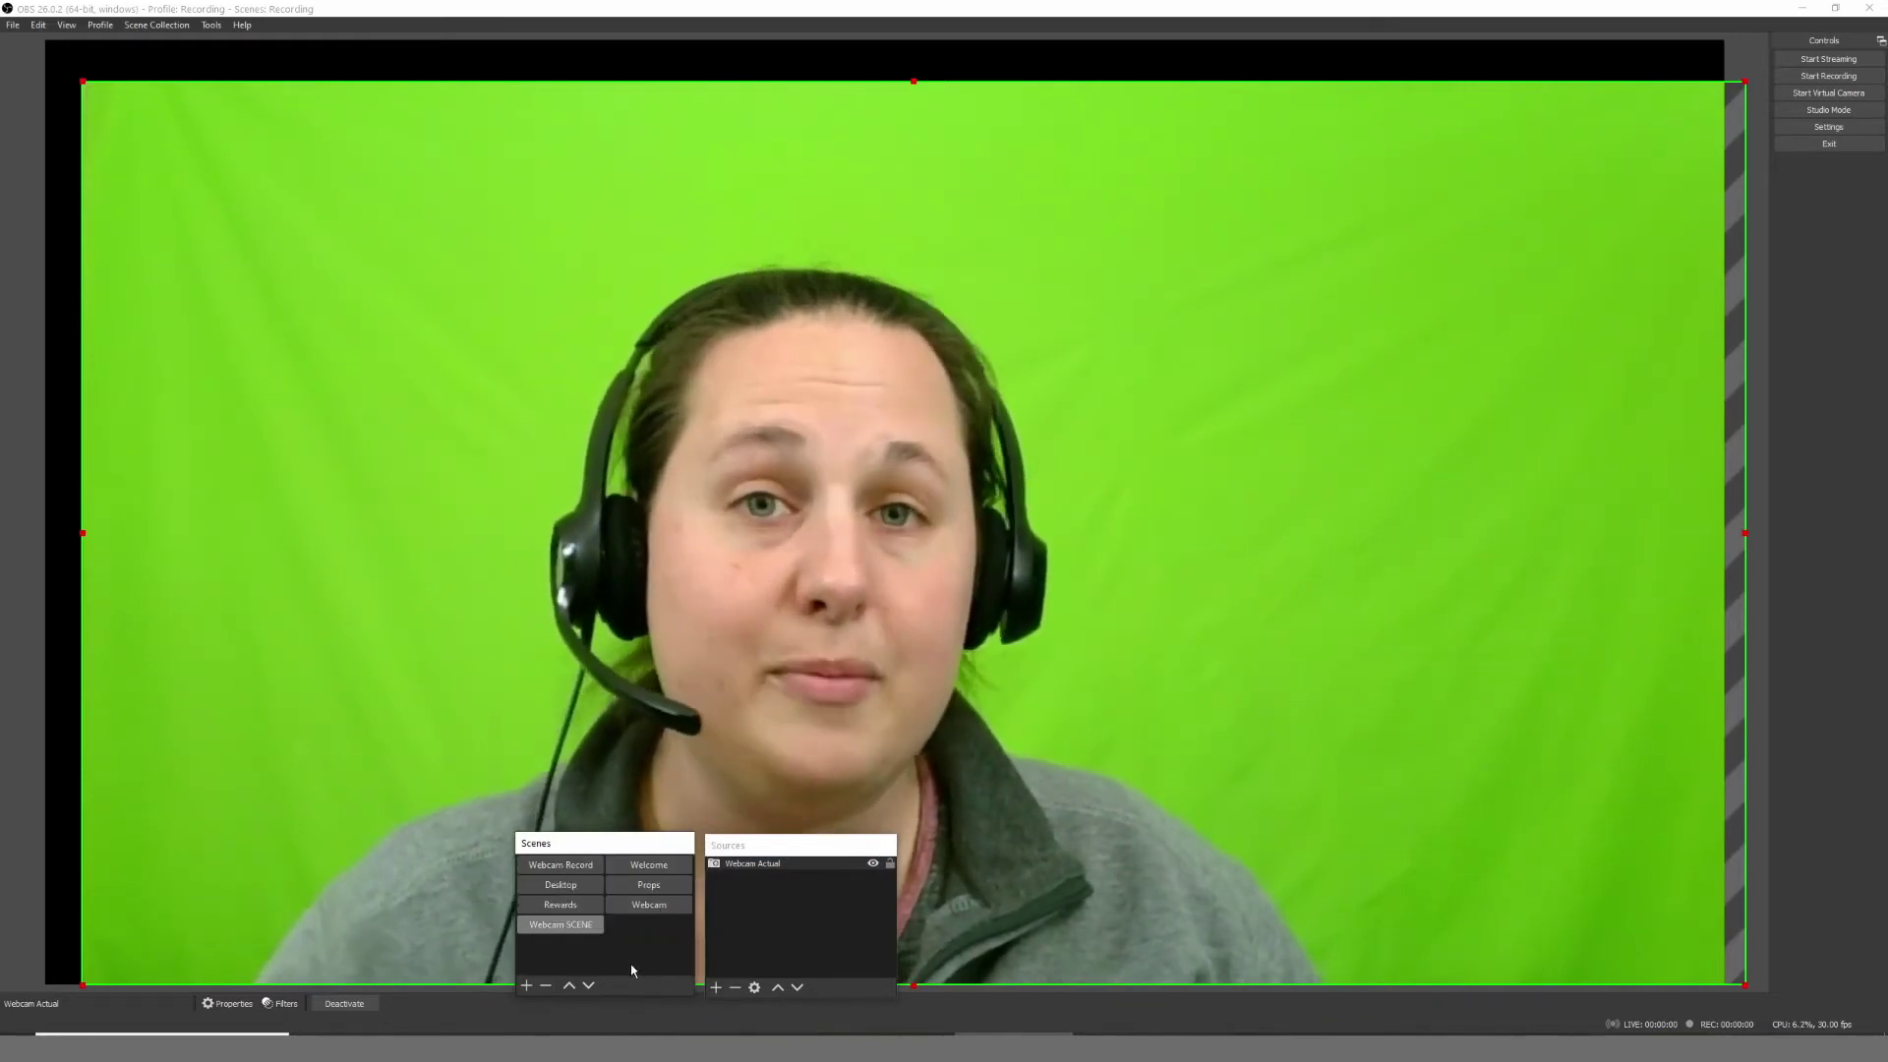
- Enable the Day Chroma OG filter on the Webcam SCENE scene and compare the result with the Webcam Record scene
{"action": "right_click", "coordinate": [548, 942]}
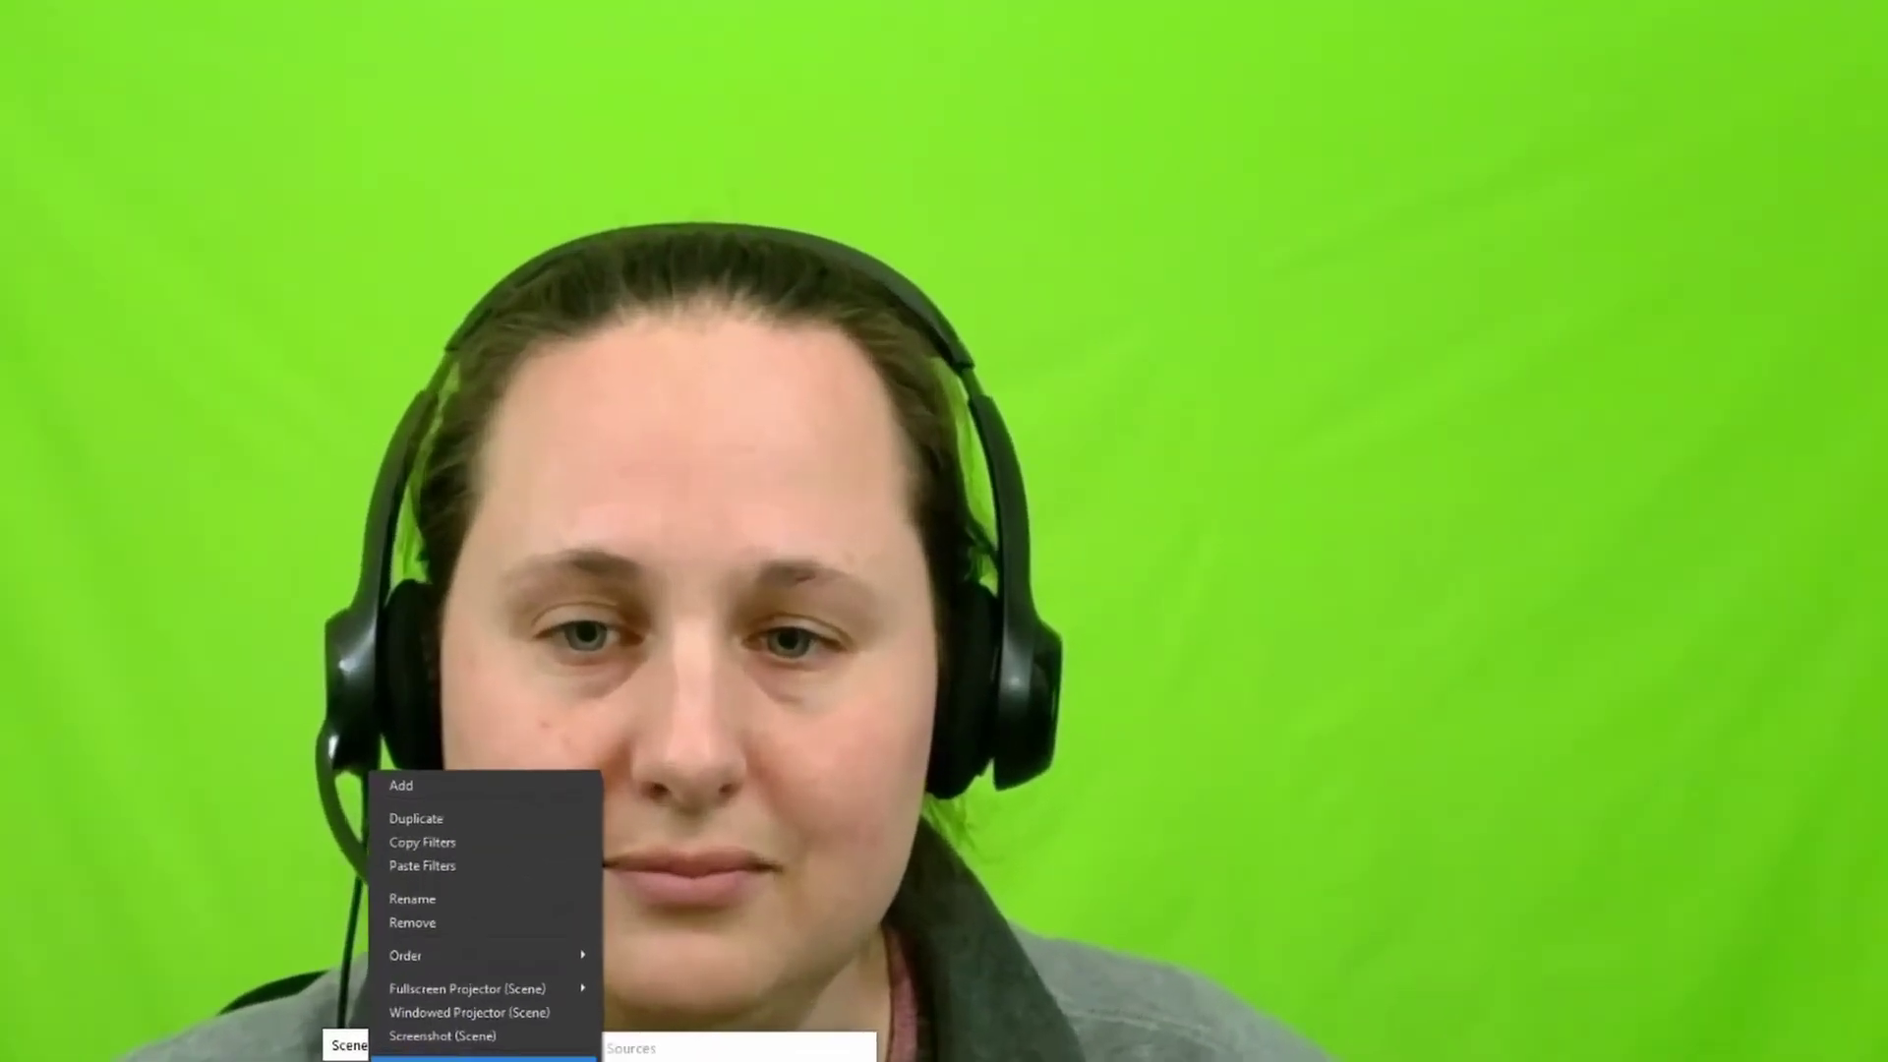
{"action": "left_click", "coordinate": [614, 860]}
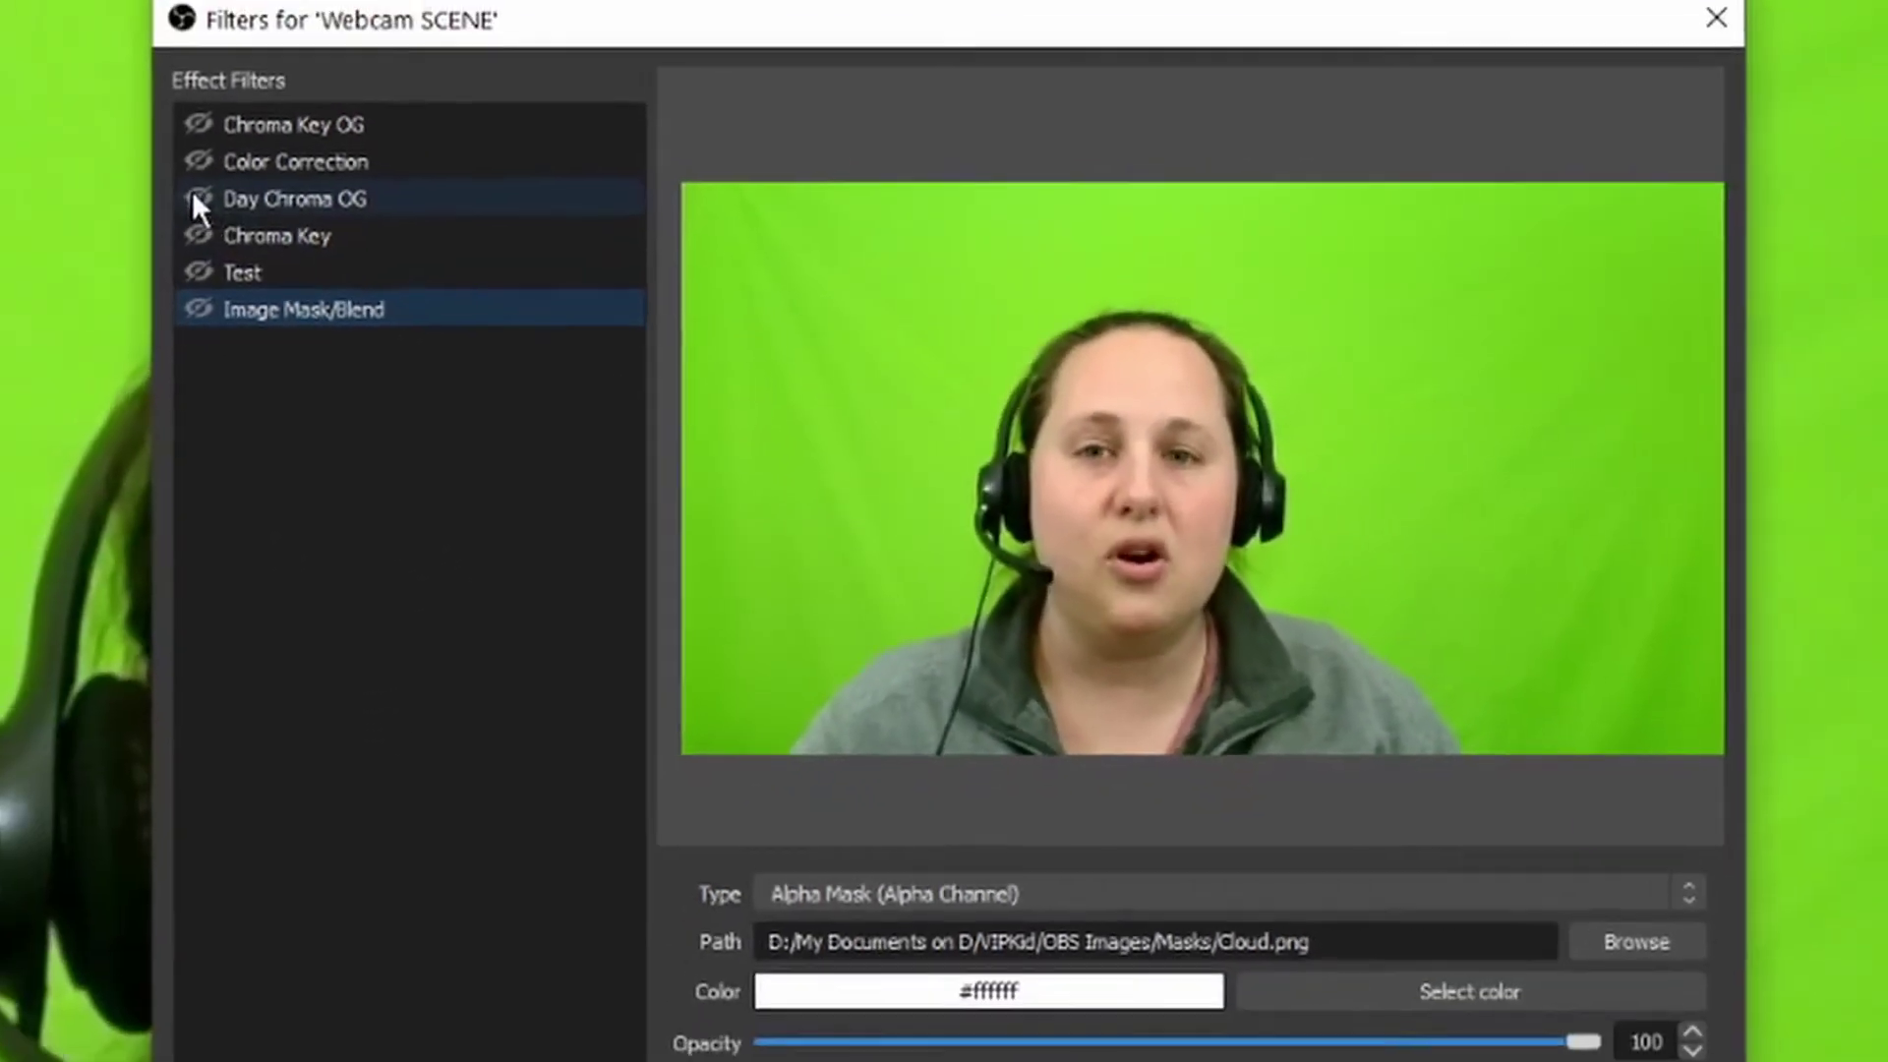
{"action": "left_click", "coordinate": [195, 197]}
{"action": "left_click", "coordinate": [1397, 1011]}
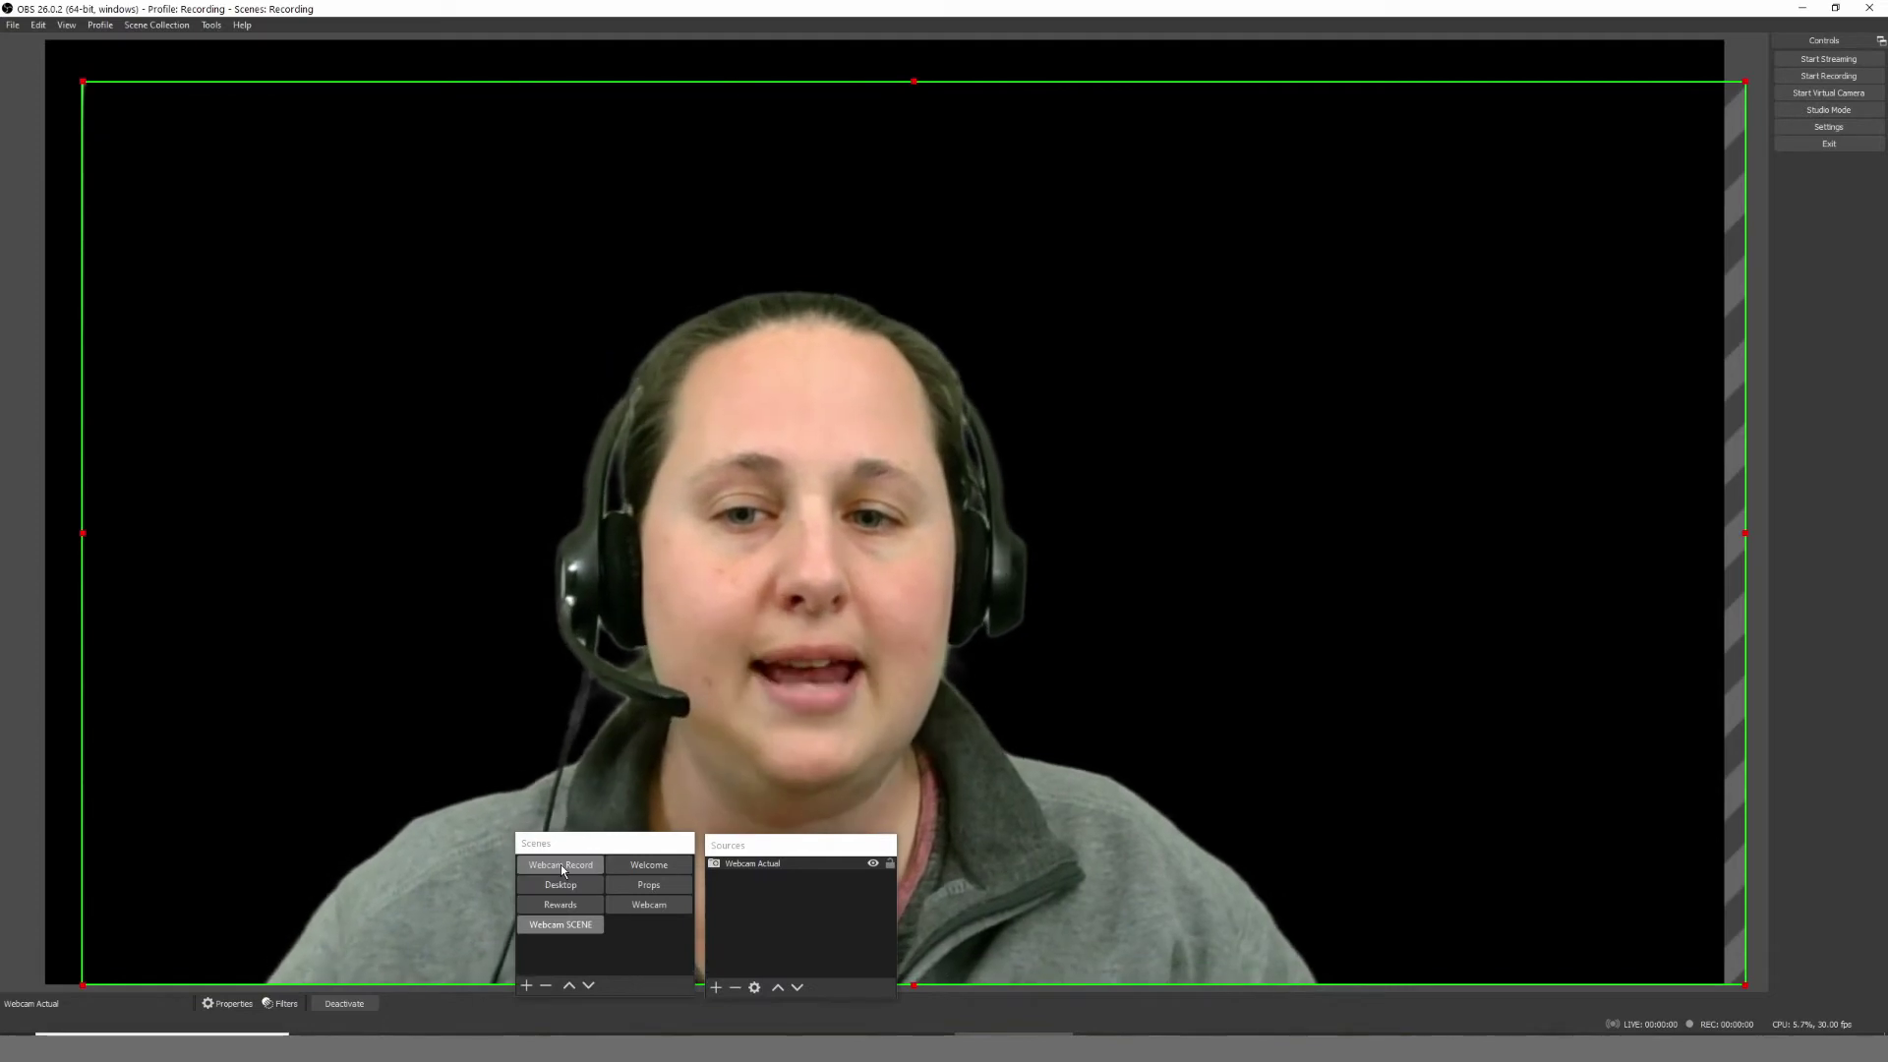
{"action": "left_click", "coordinate": [560, 866]}
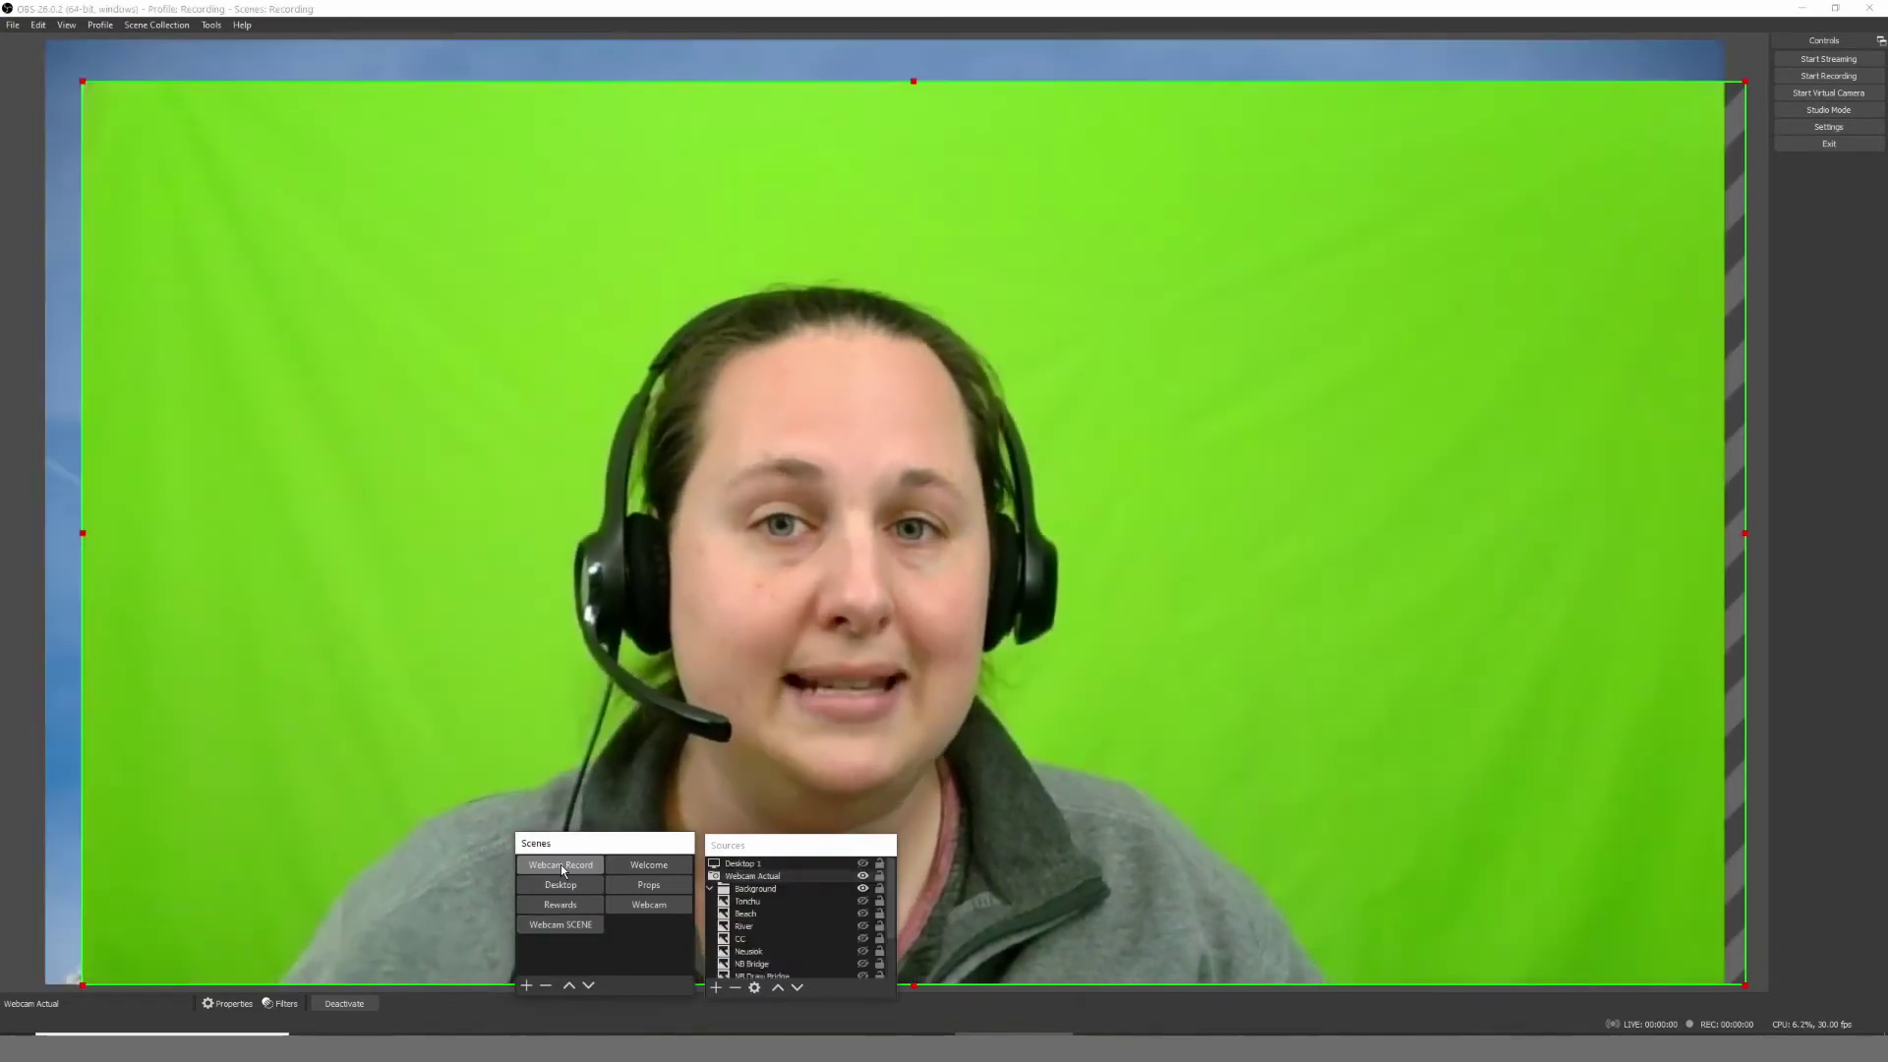
{"action": "left_click", "coordinate": [563, 929]}
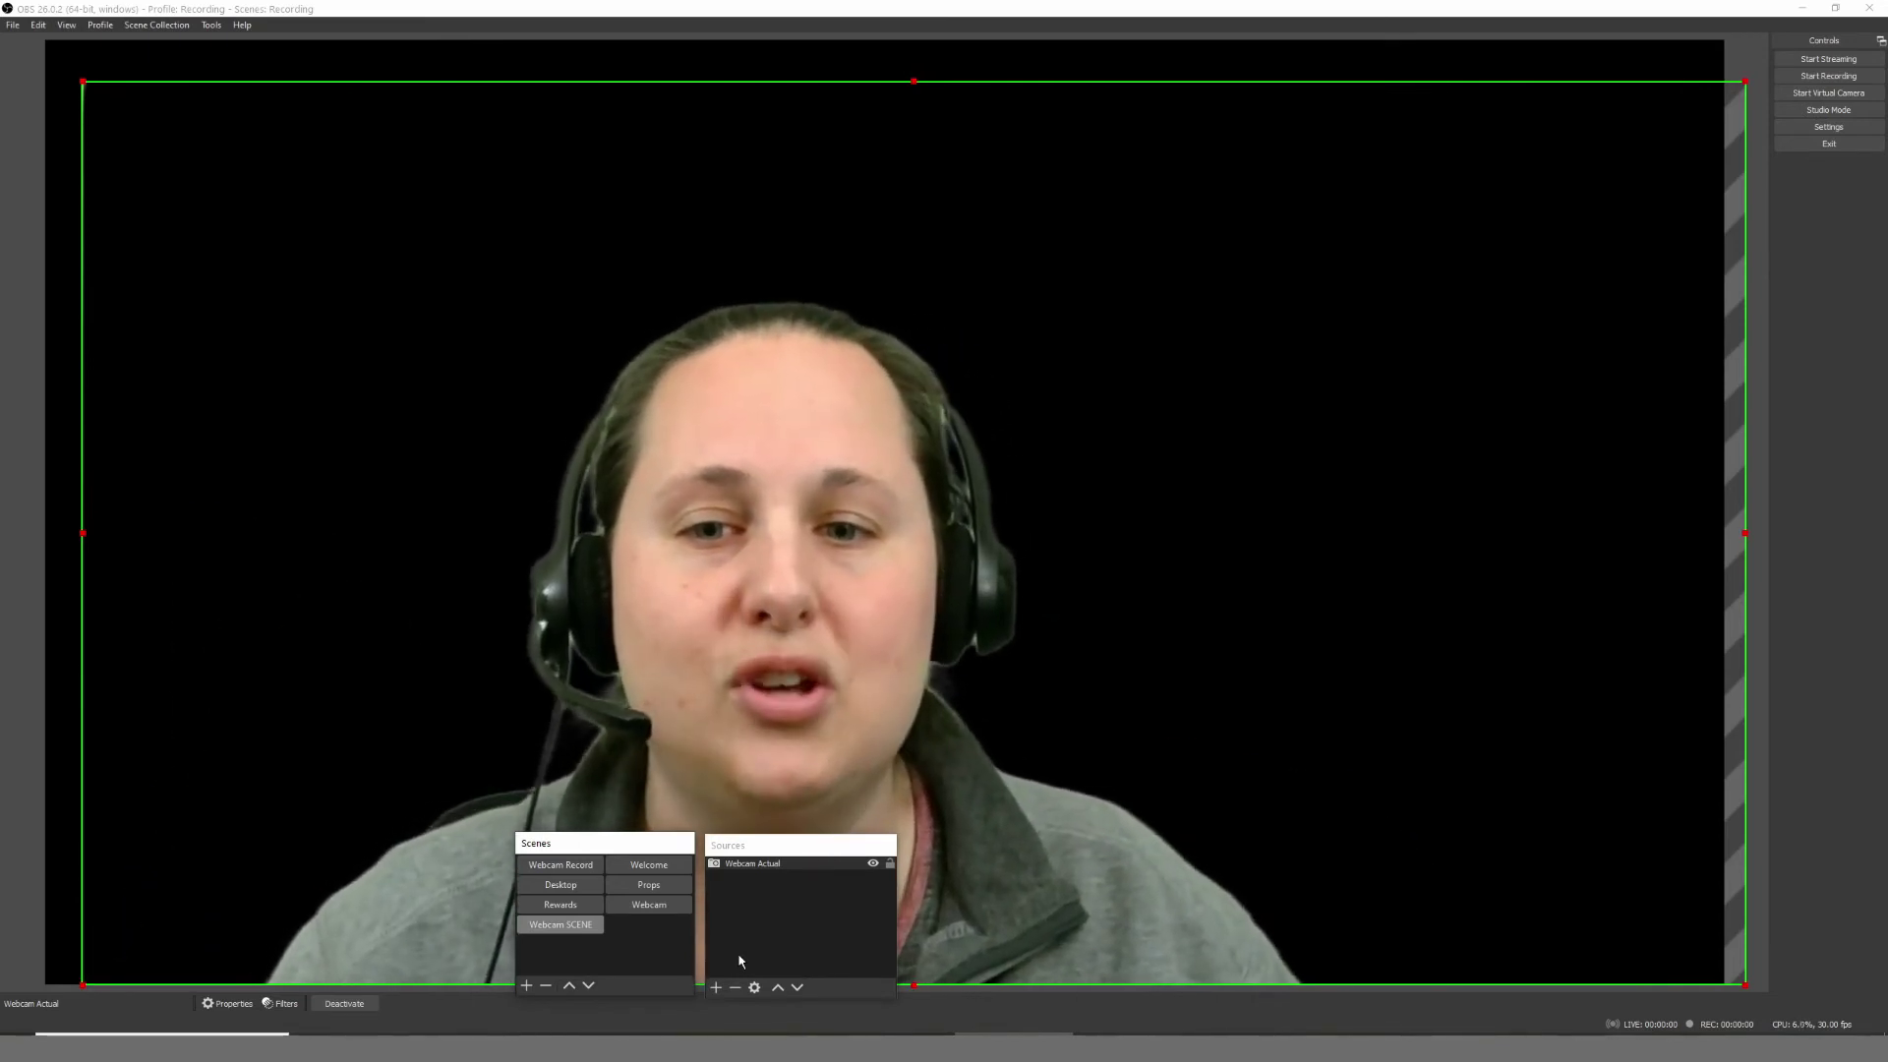
- Add the existing Webcam SCENE as a visible scene source in the Welcome scene
{"action": "left_click", "coordinate": [648, 870]}
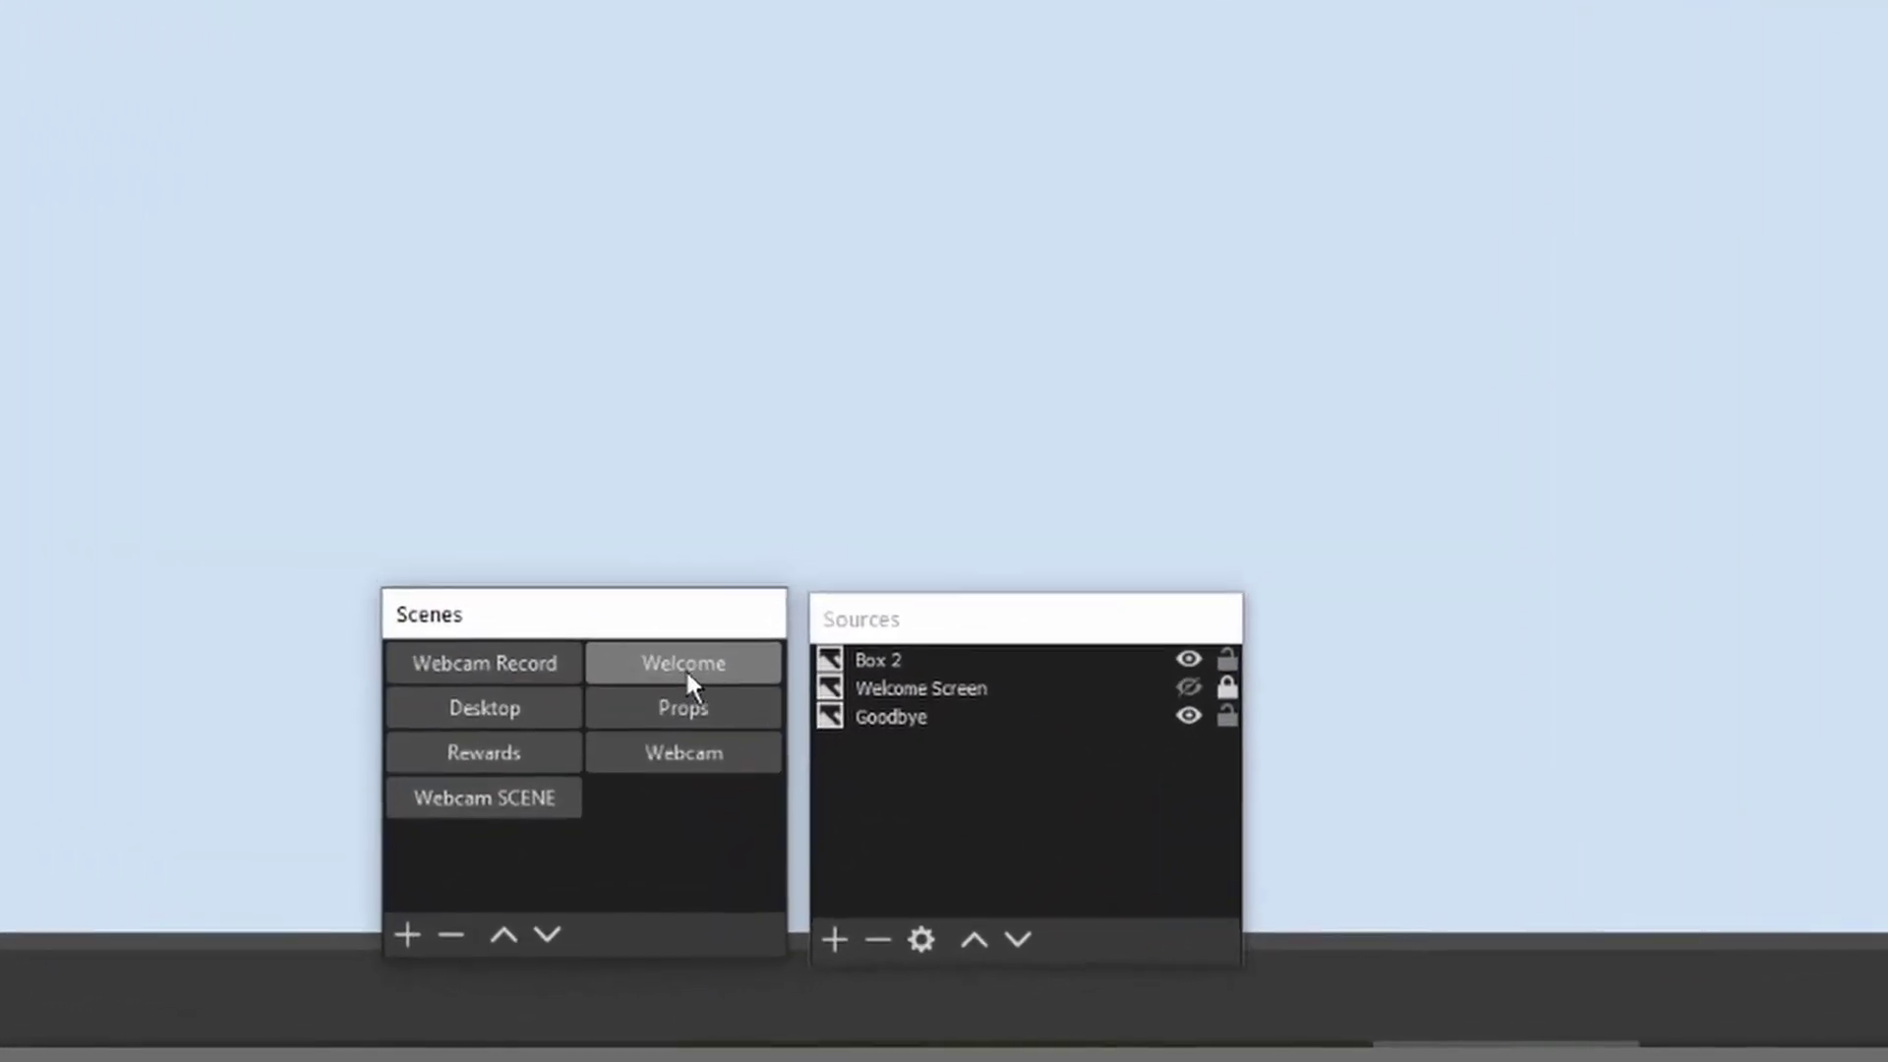
{"action": "left_click", "coordinate": [1188, 689]}
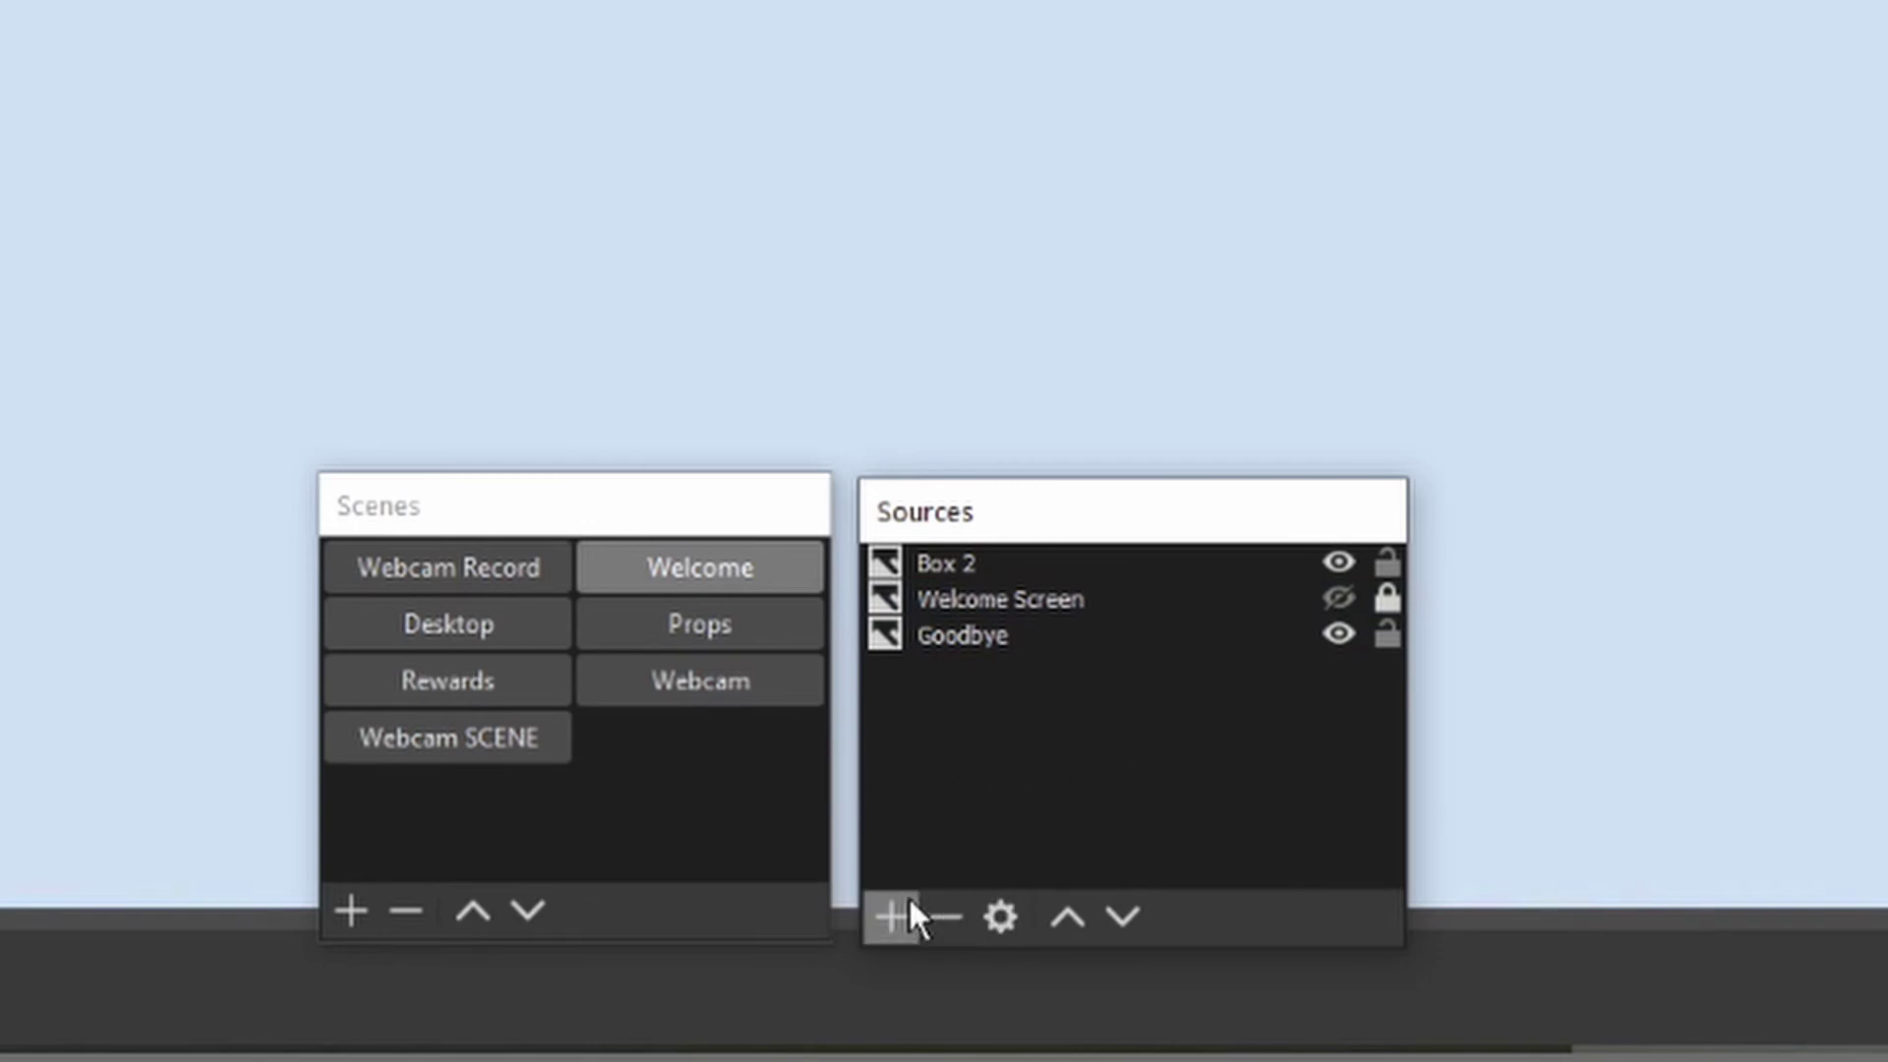
{"action": "left_click", "coordinate": [893, 919]}
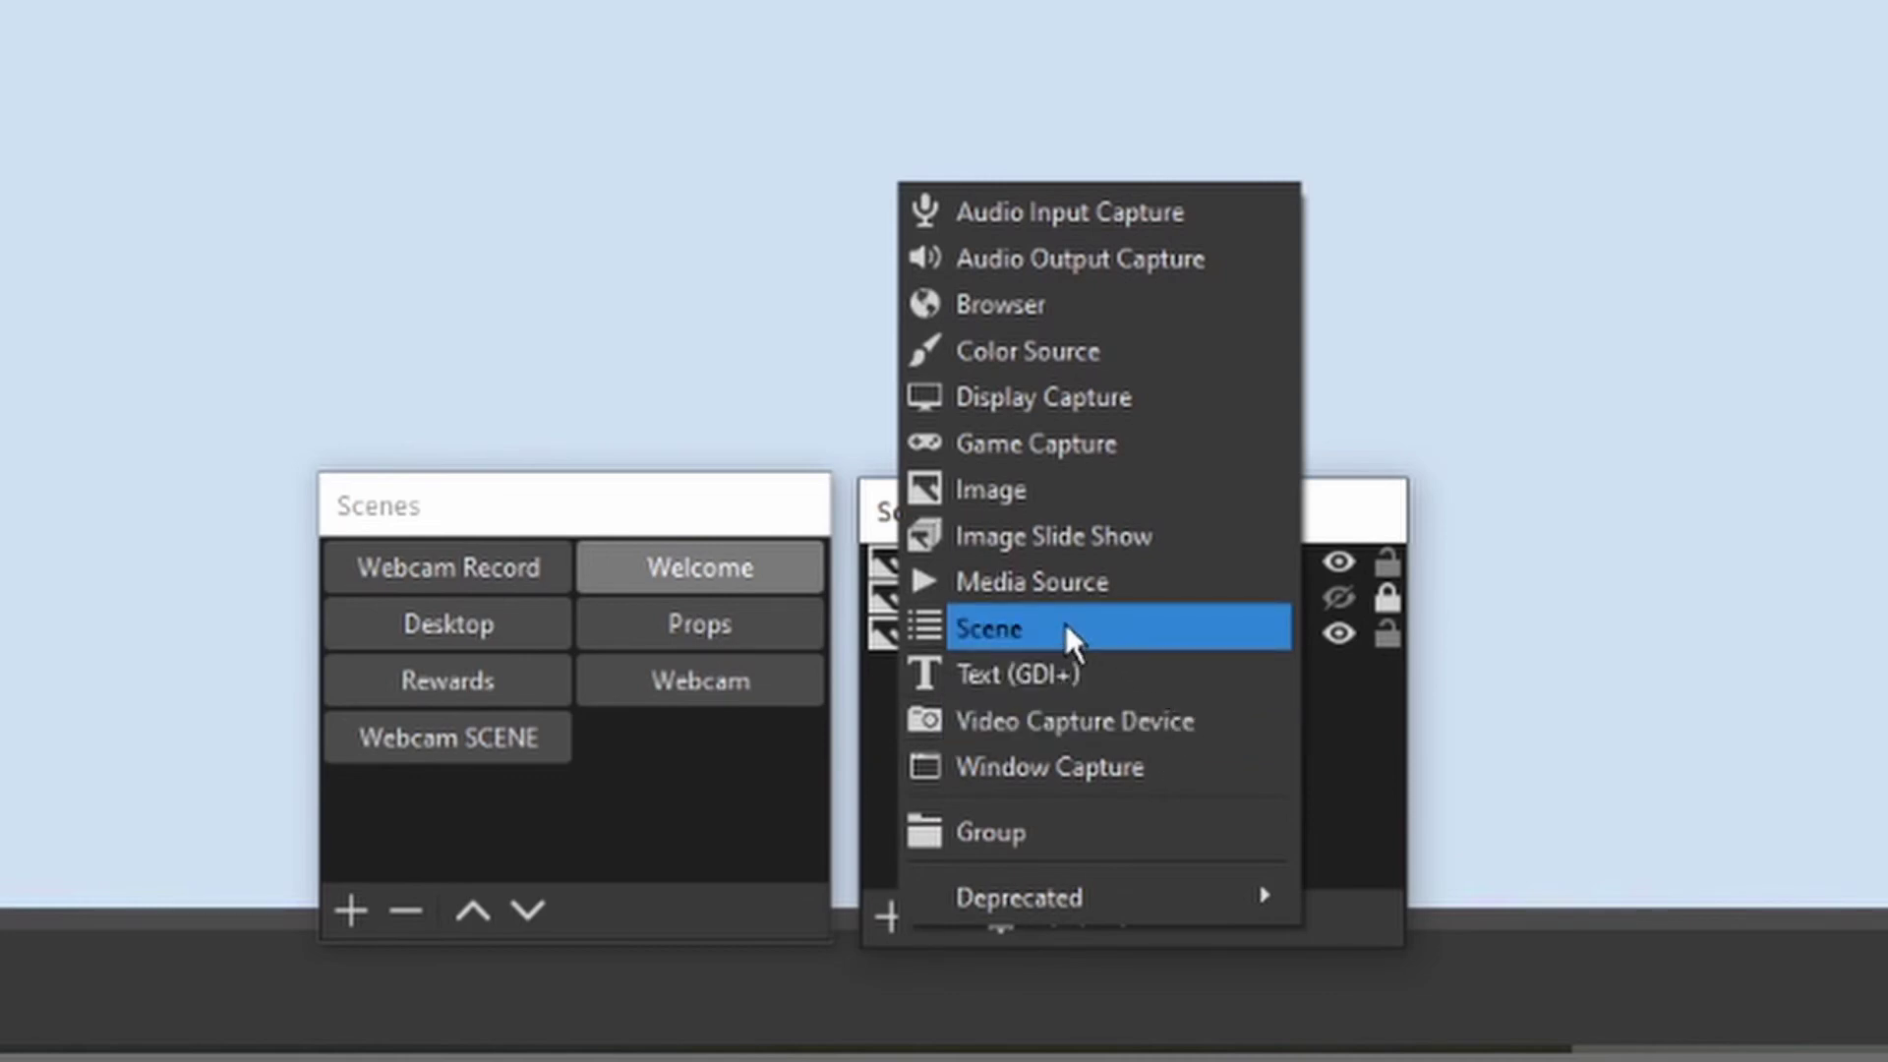
{"action": "key", "text": "Return"}
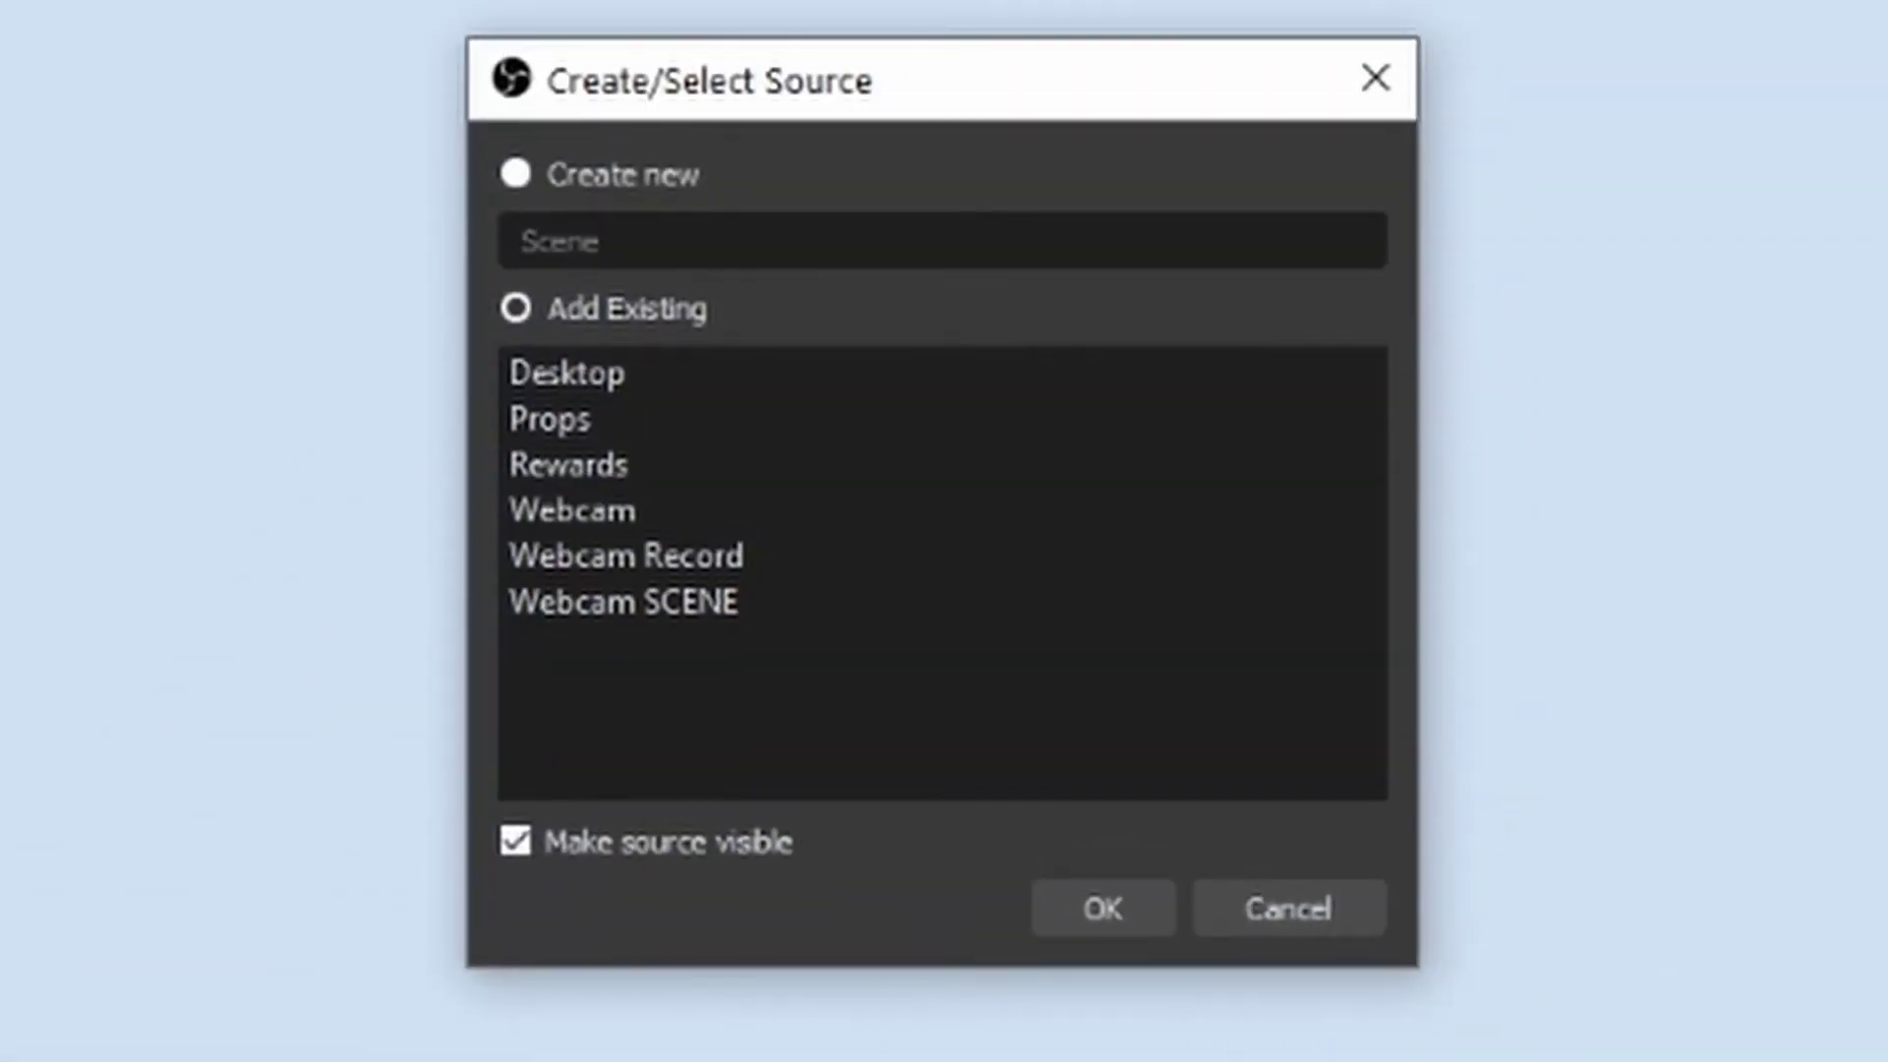
{"action": "left_click", "coordinate": [698, 616]}
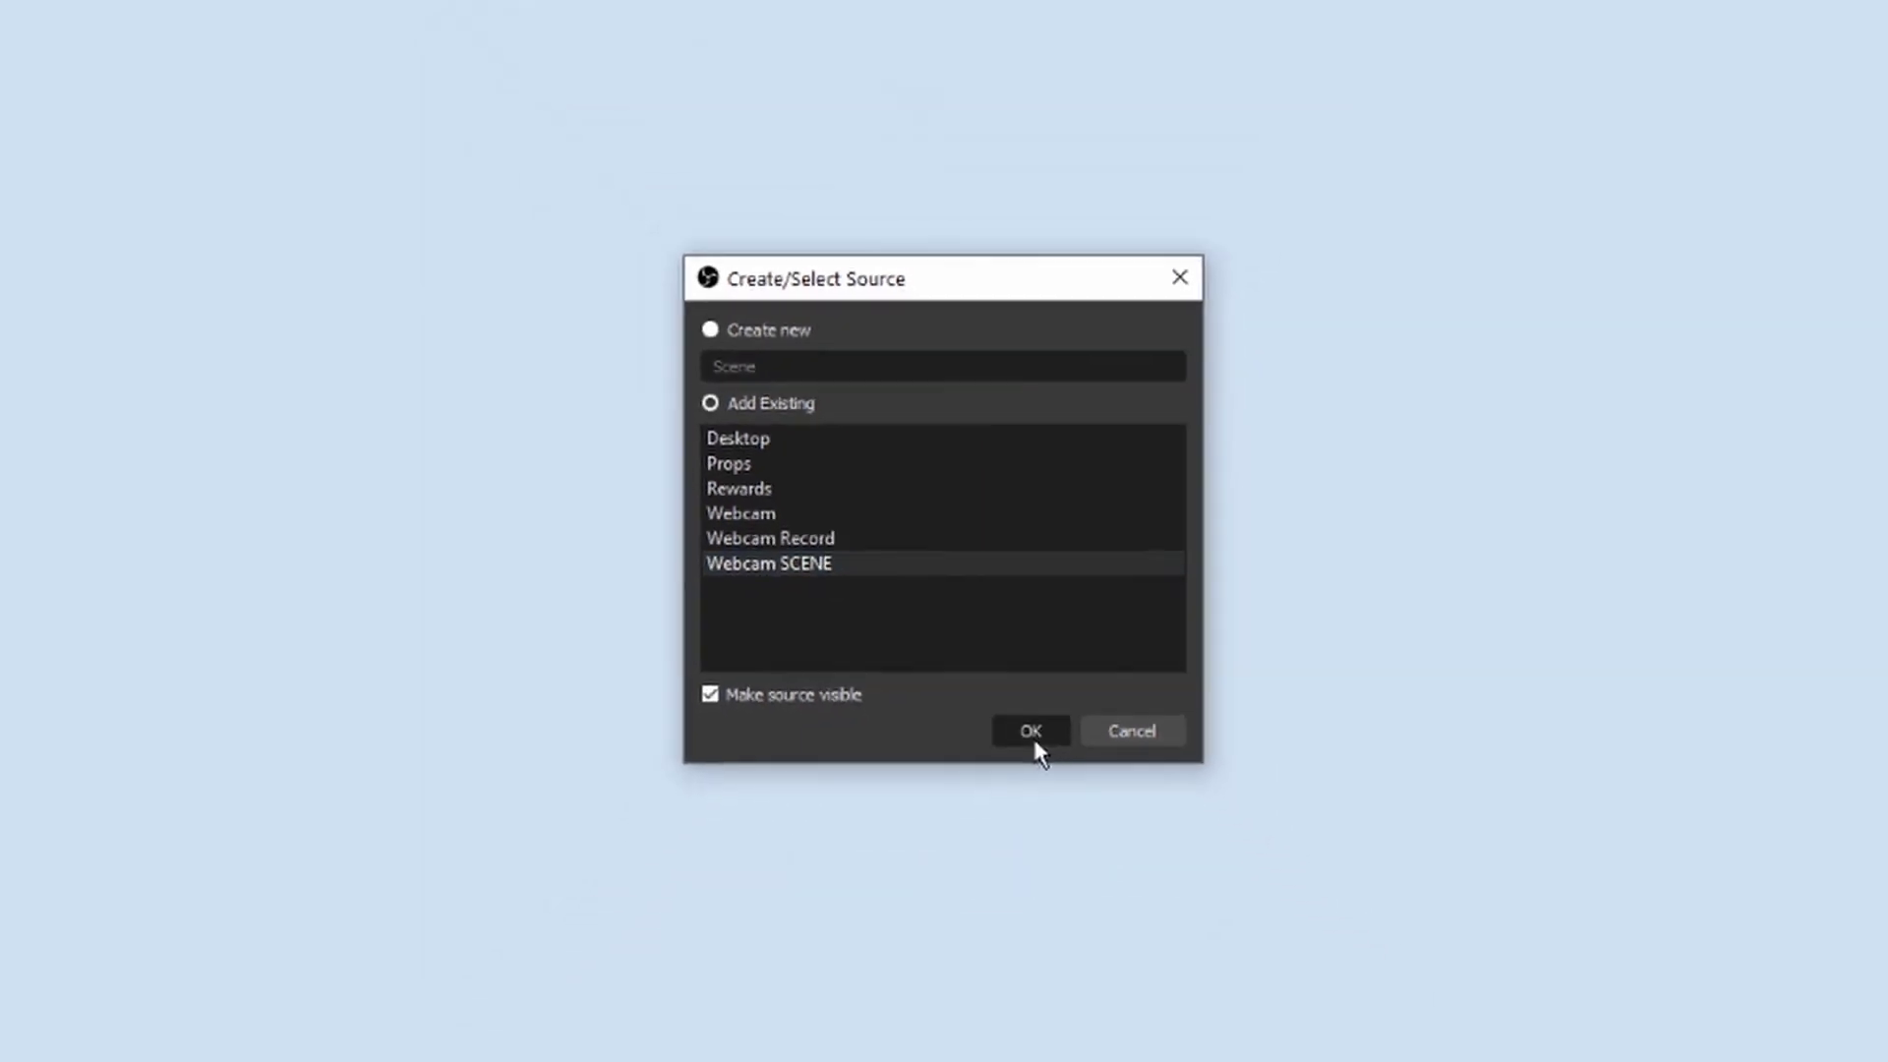
{"action": "left_click", "coordinate": [1092, 917]}
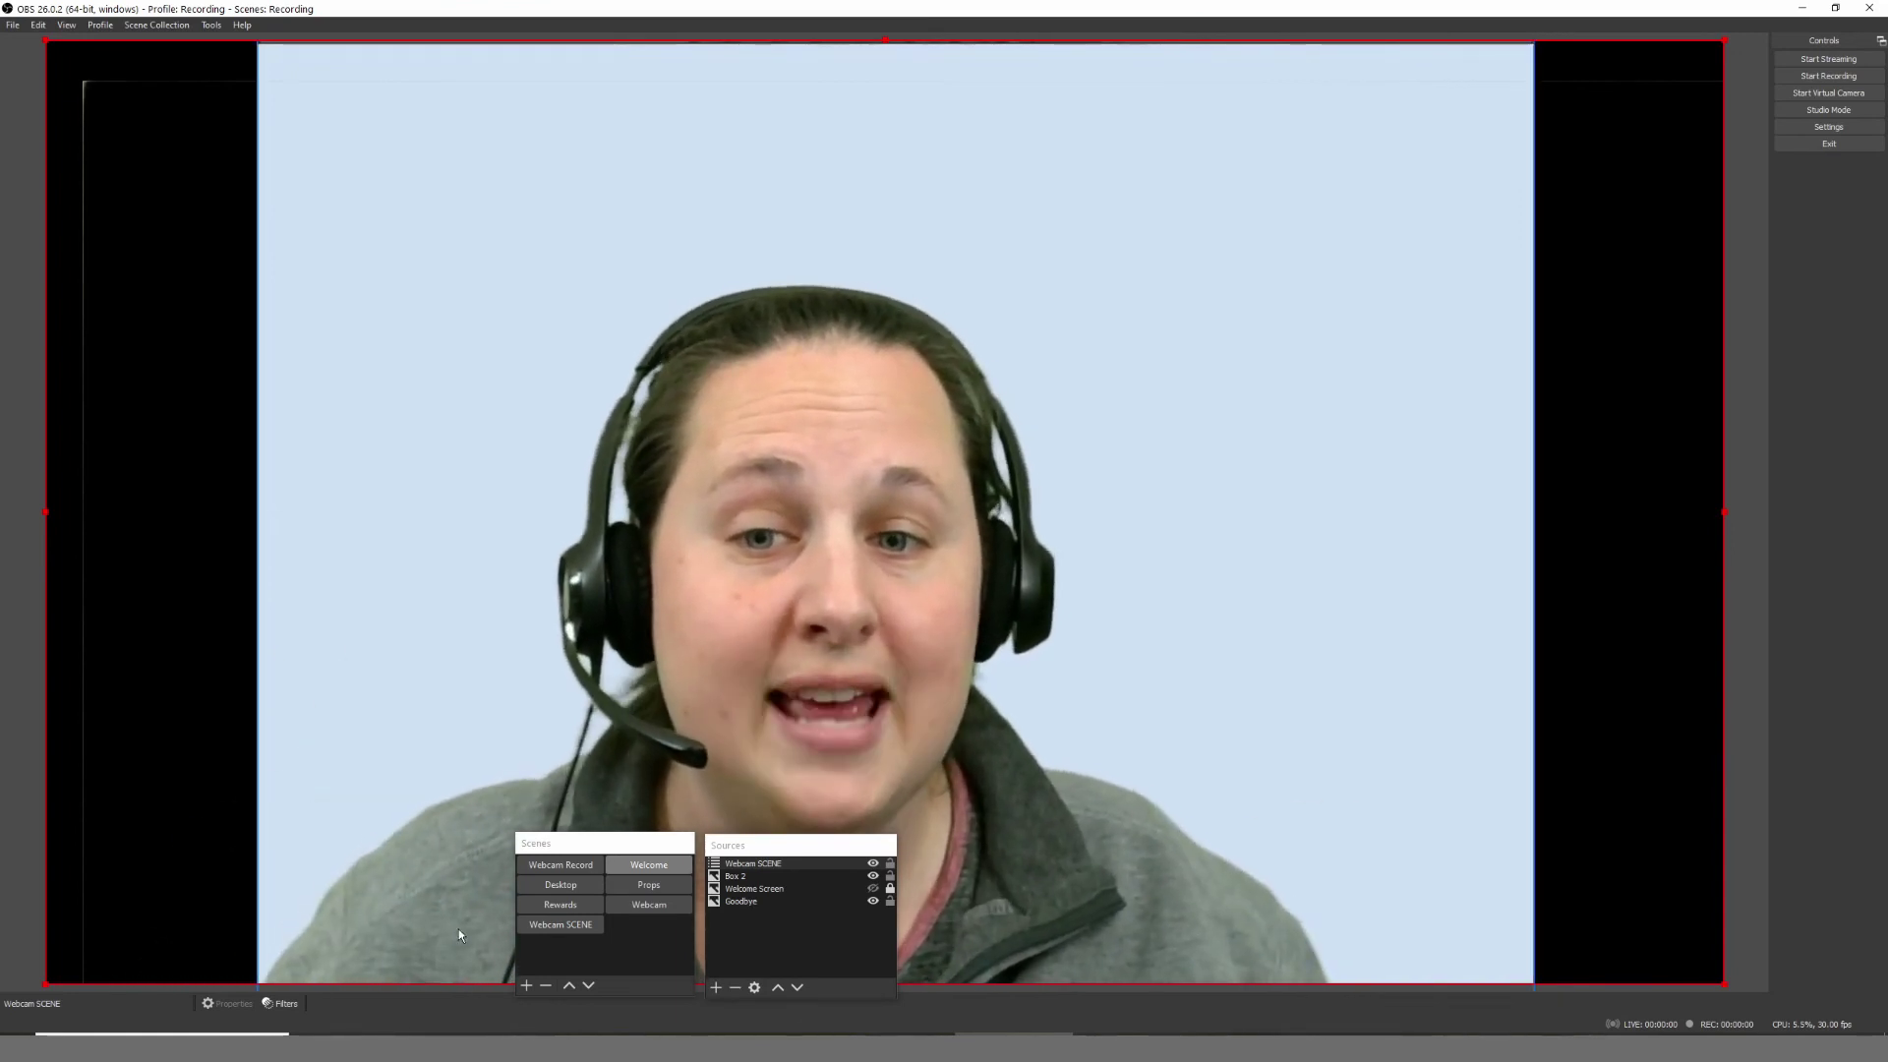
- Switch to the Webcam Record scene
{"action": "left_click", "coordinate": [587, 868]}
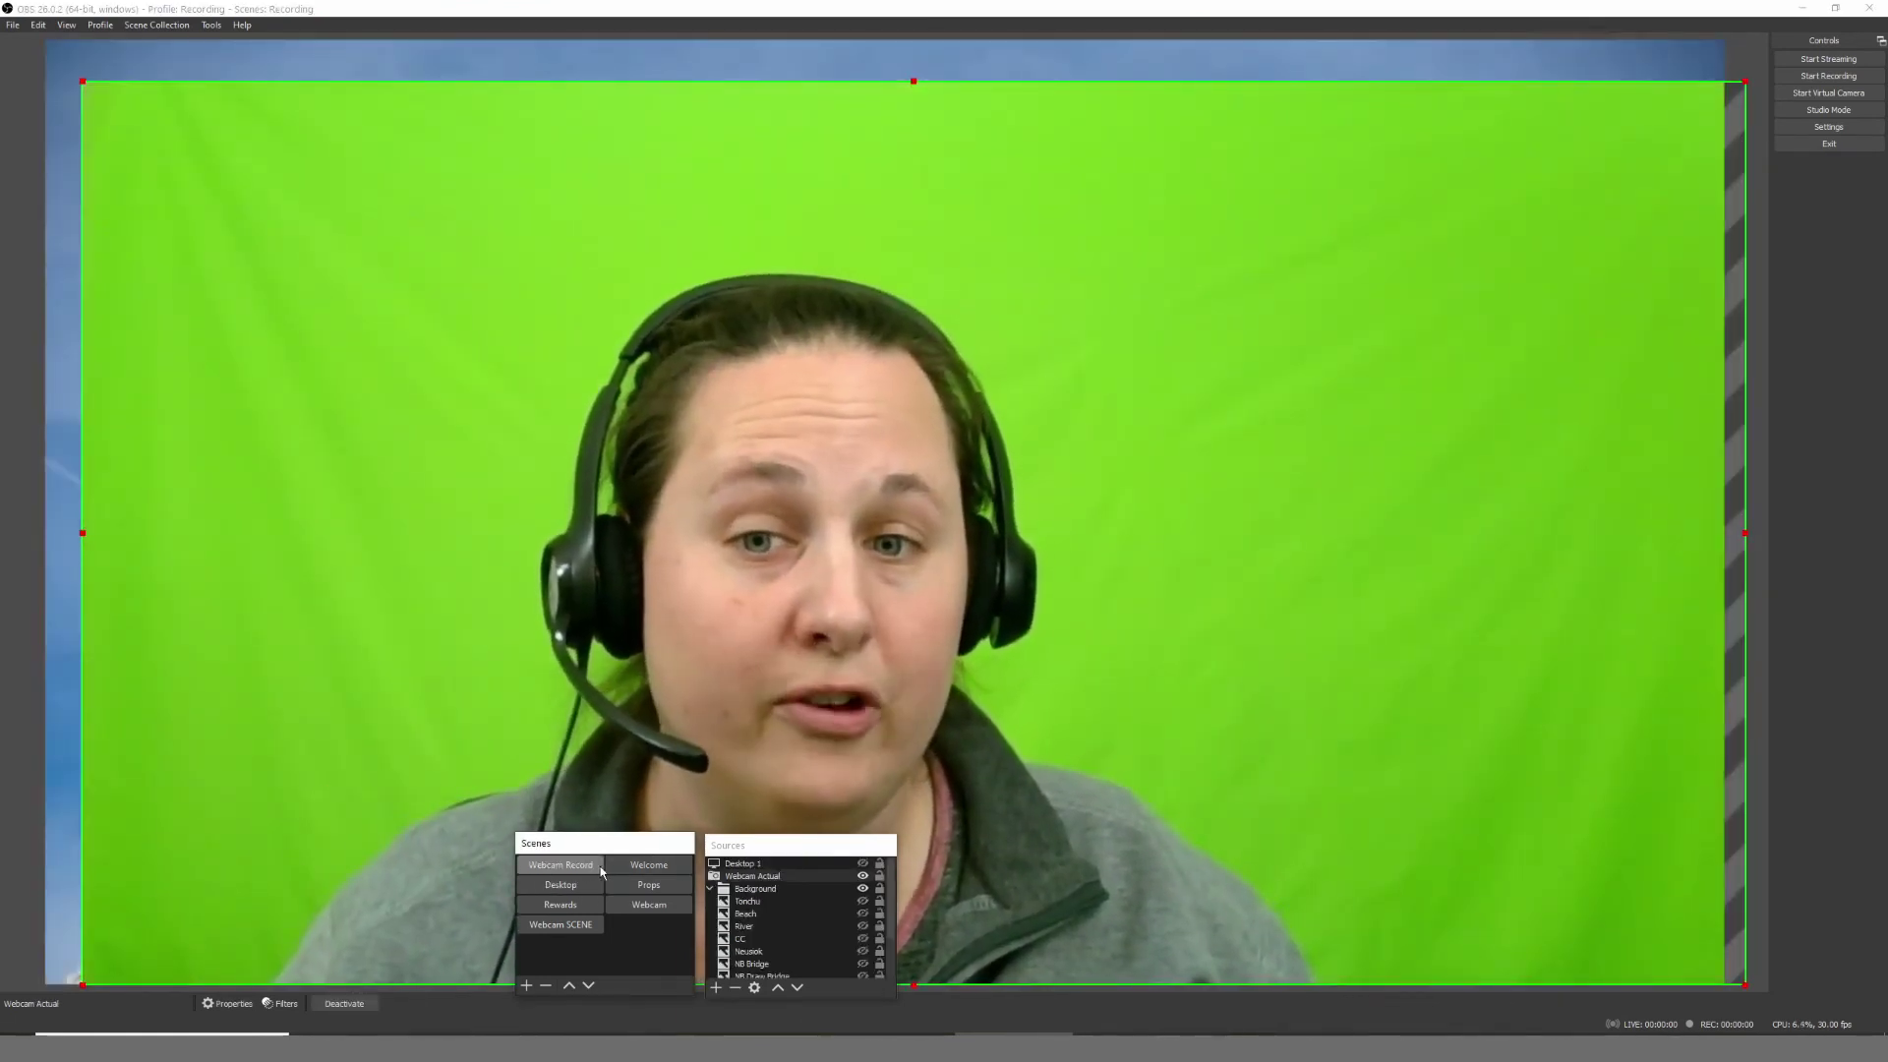